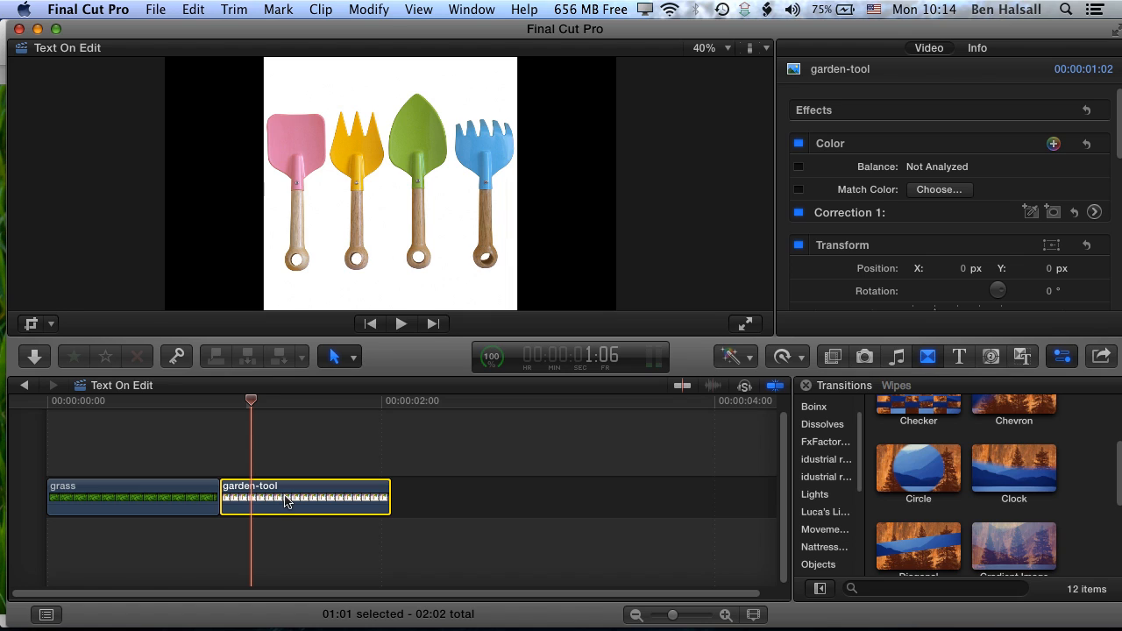
Stack the garden-tool clip above the grass clip at the timeline start and apply the Luma Keyer effect to it.
left_click_drag(289, 498, 119, 467)
left_click_drag(117, 405, 120, 406)
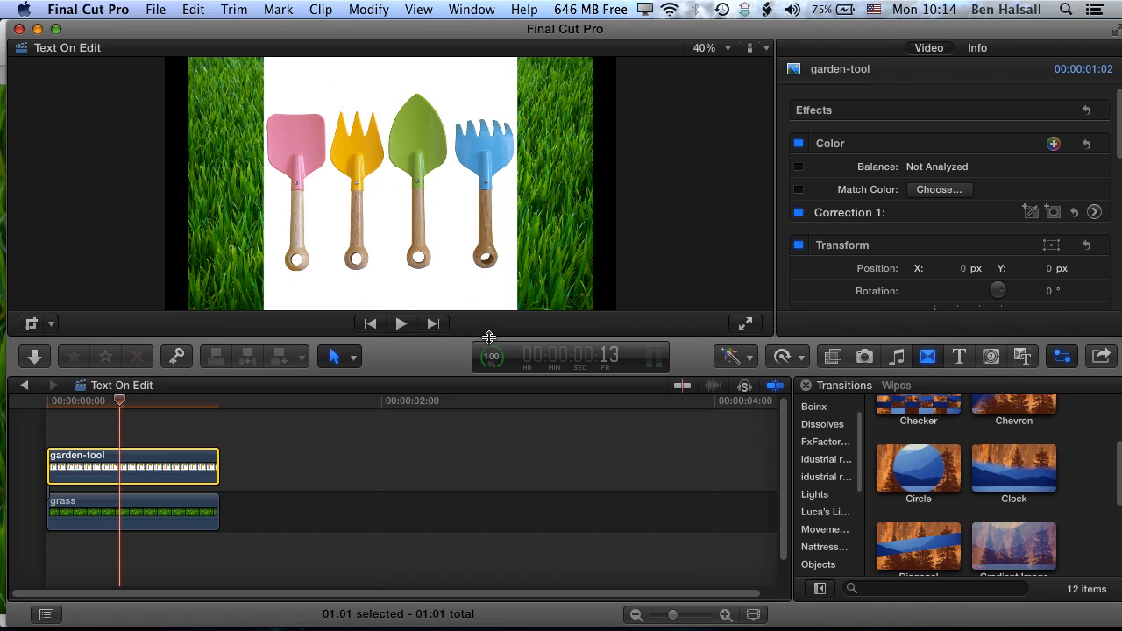
left_click(833, 357)
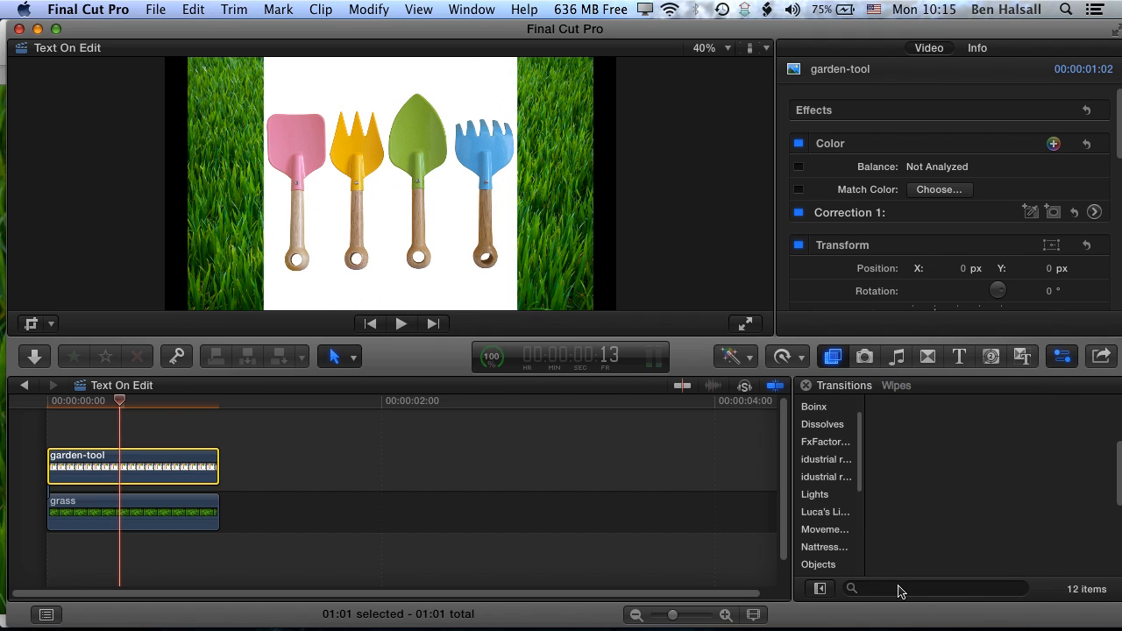
left_click(898, 590)
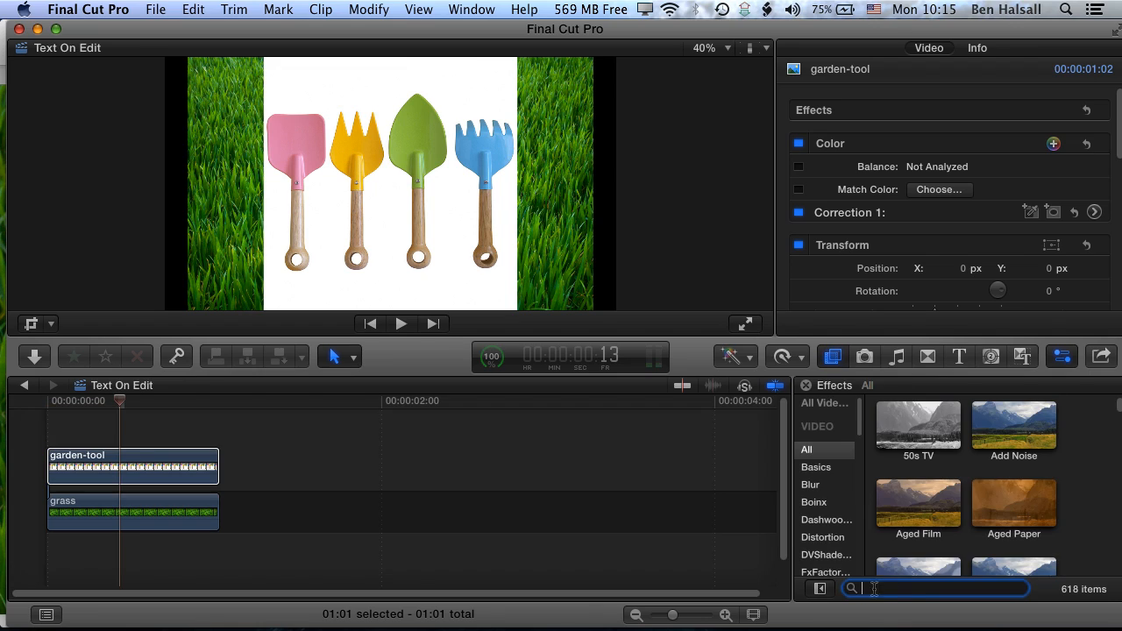
type("key")
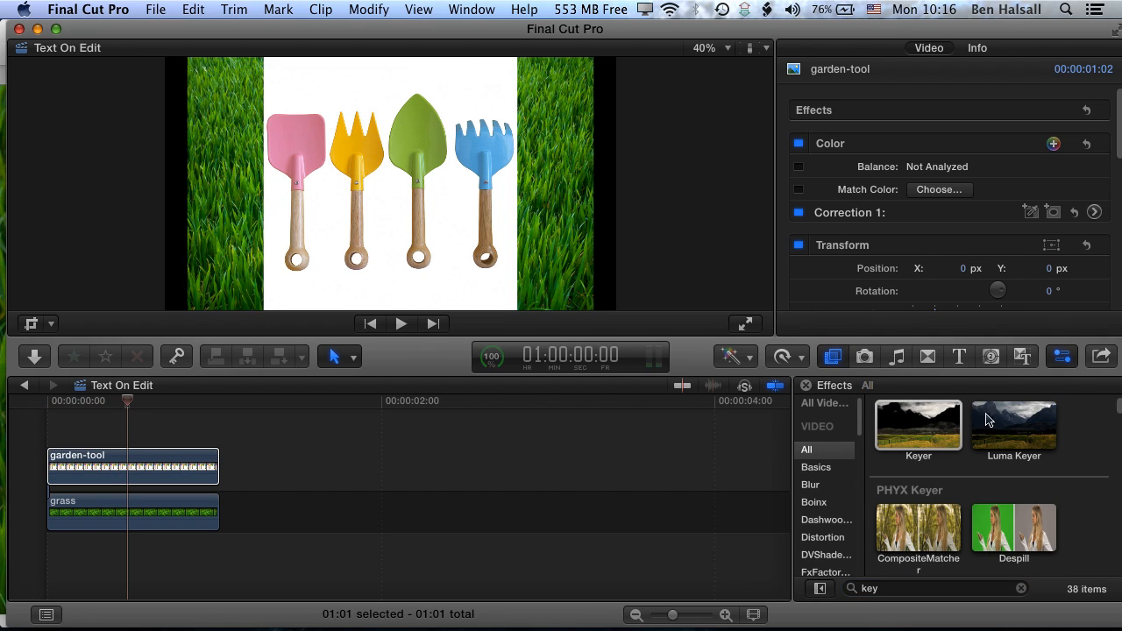
left_click(987, 421)
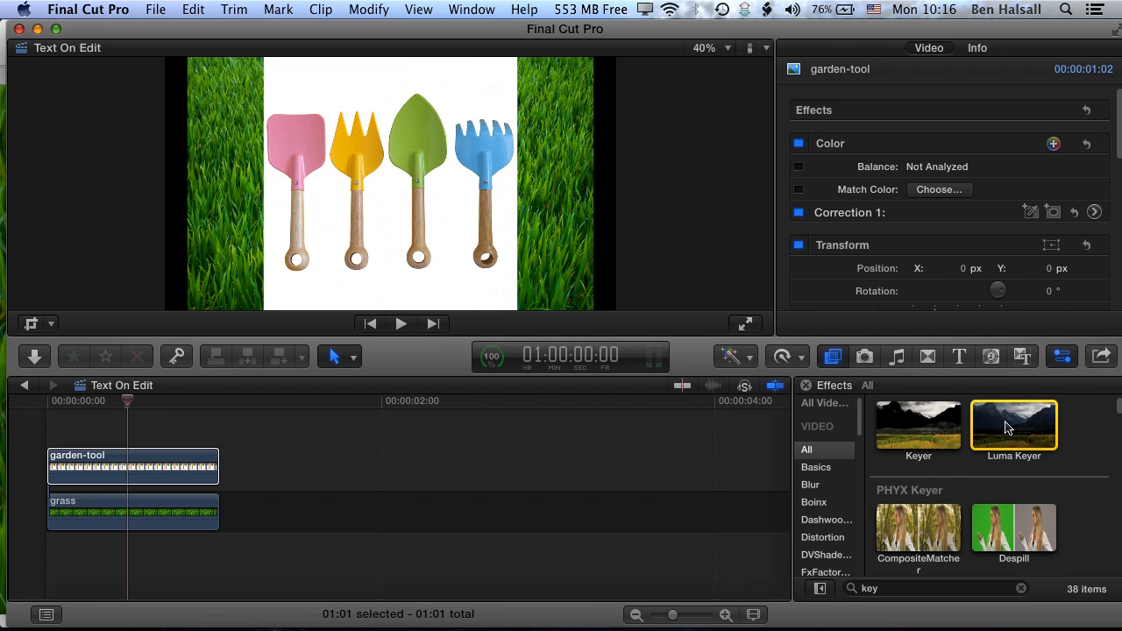
left_click_drag(1006, 427, 120, 464)
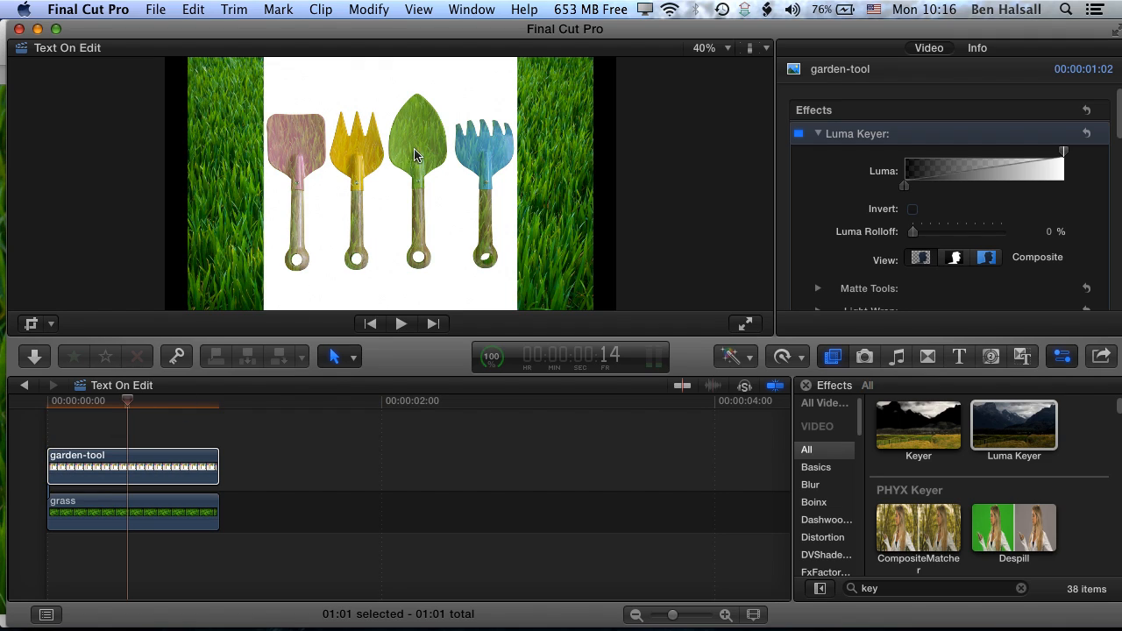
Invert the Luma Keyer and raise the low end of its luma range towards white to make the garden tools more opaque.
left_click(912, 211)
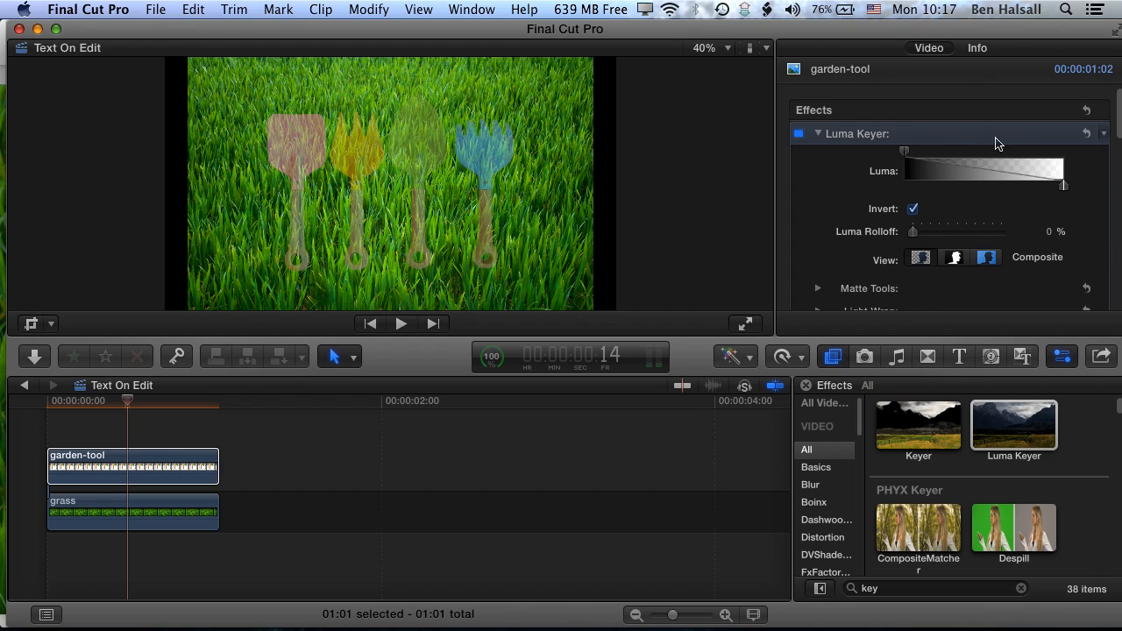
left_click_drag(911, 156, 1021, 156)
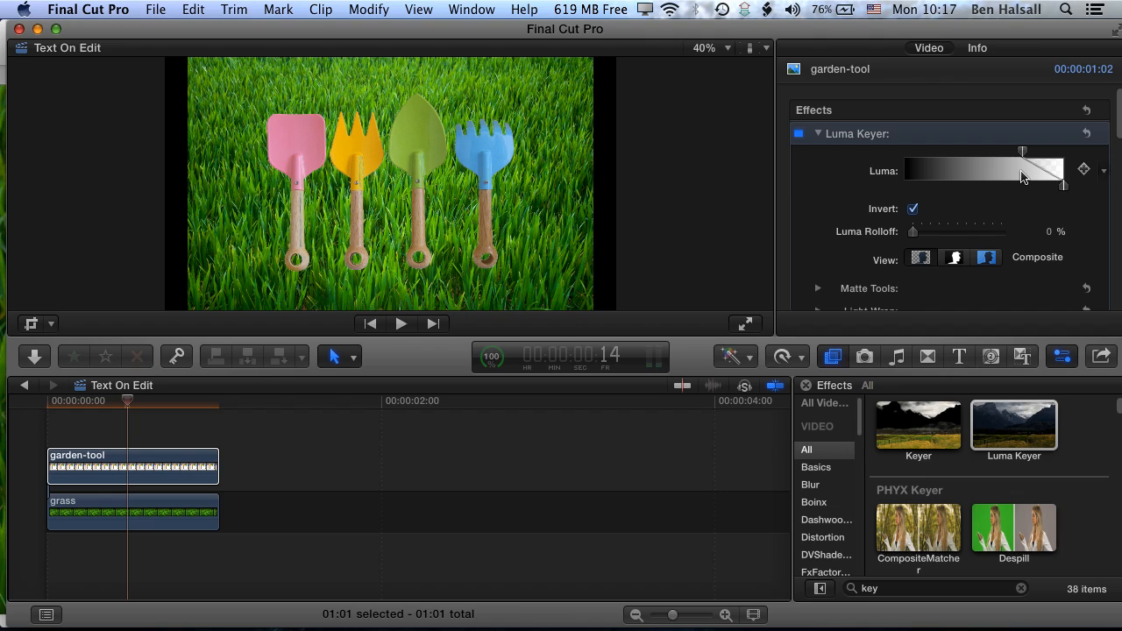
left_click_drag(1022, 154, 1032, 156)
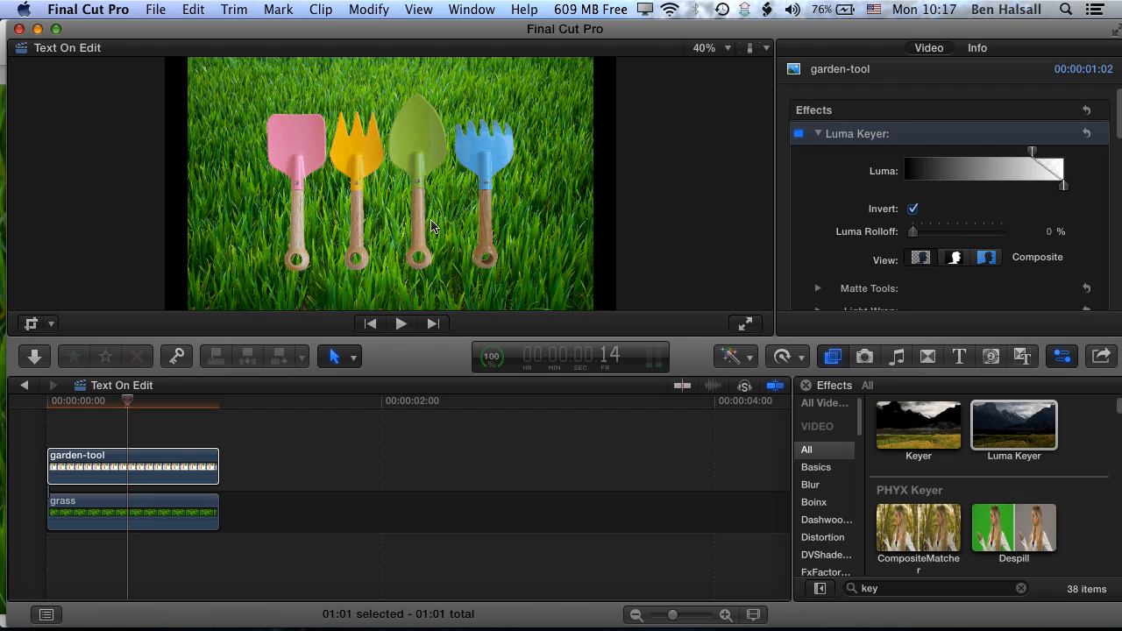
left_click_drag(1031, 153, 1022, 154)
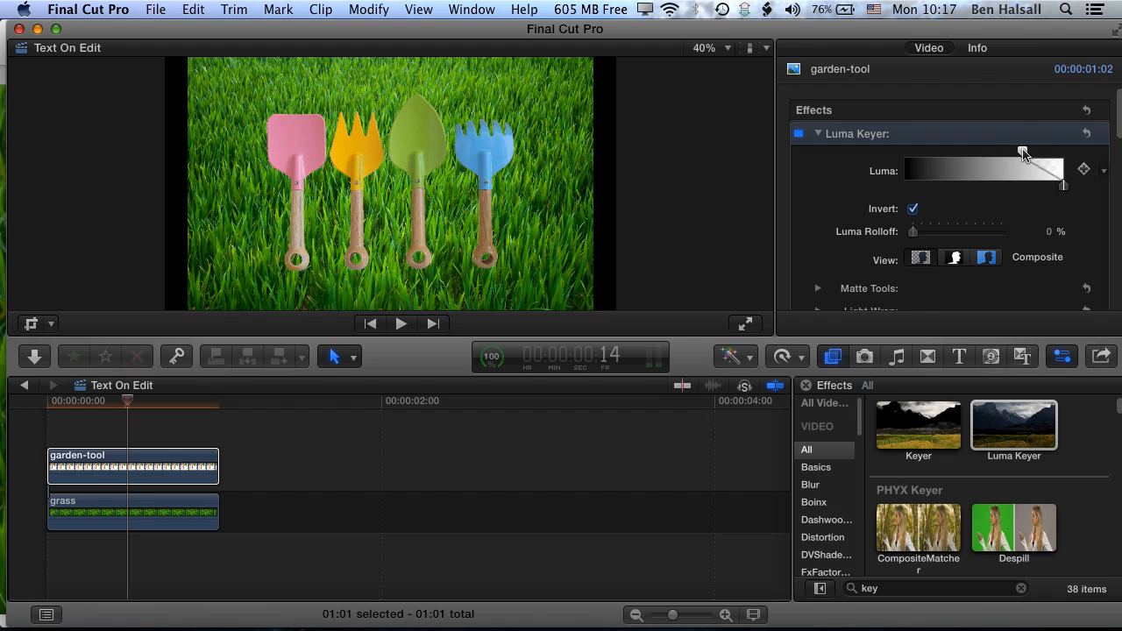
left_click_drag(1022, 154, 1048, 154)
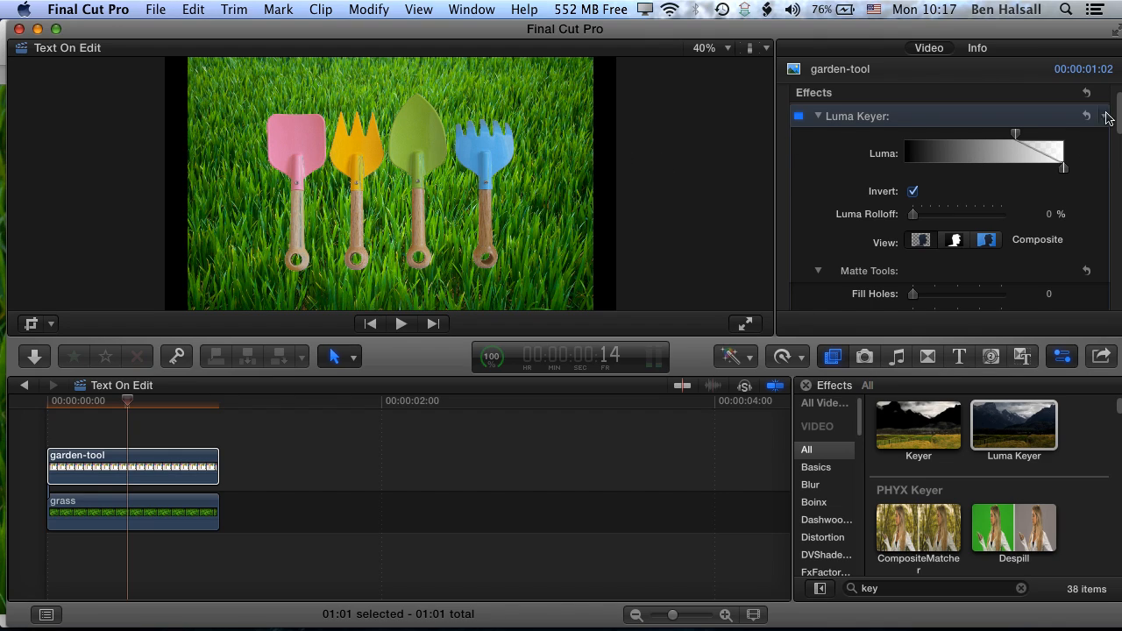
Check the key at 100% zoom and refine the low luma handle to just short of white, filling the holes in the tools.
scroll(1118, 130, "down", 3)
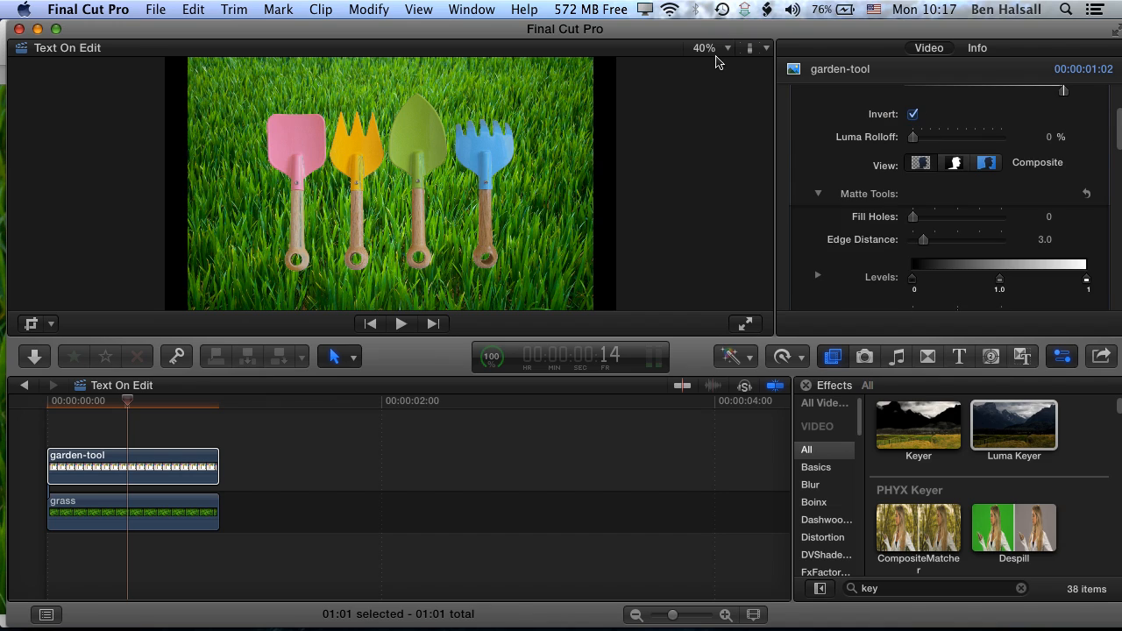
left_click(718, 48)
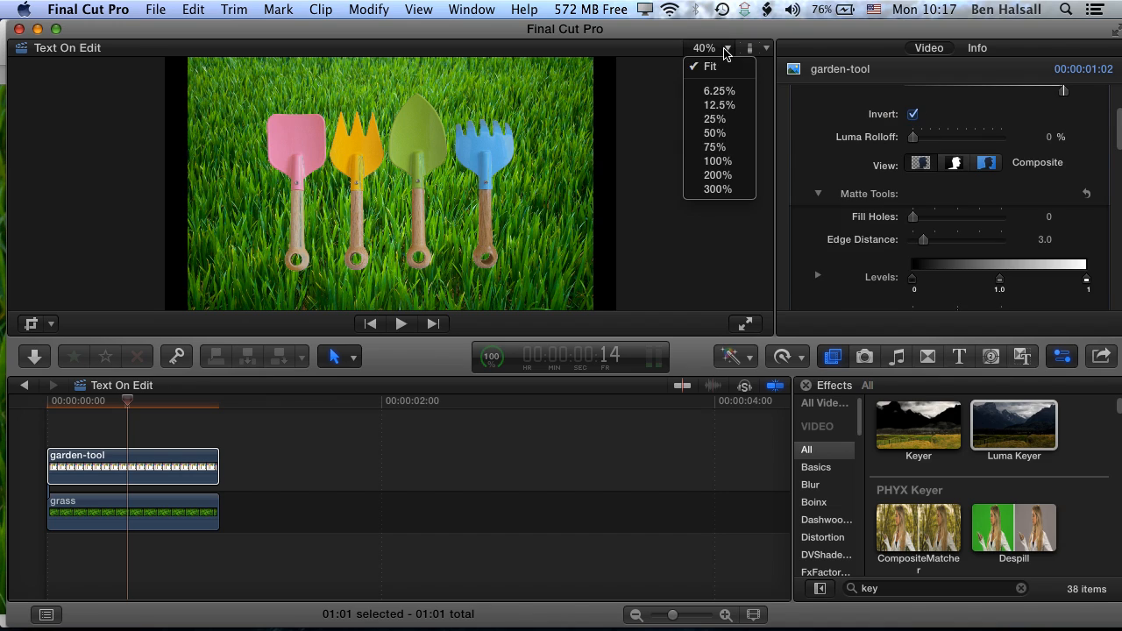
left_click(719, 161)
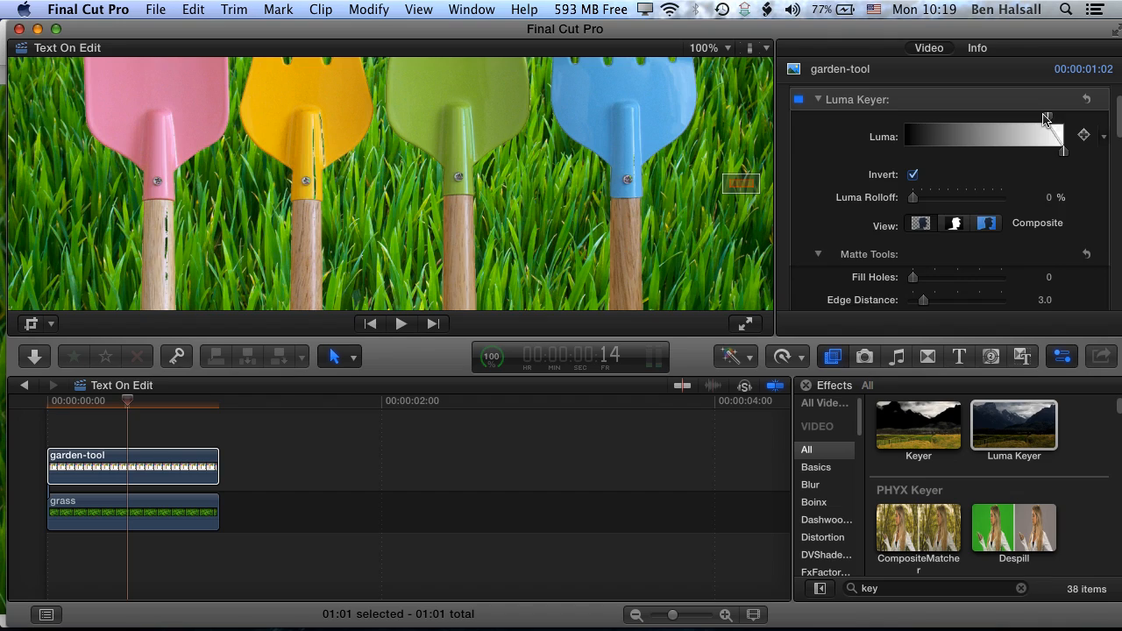
left_click_drag(1052, 120, 1064, 123)
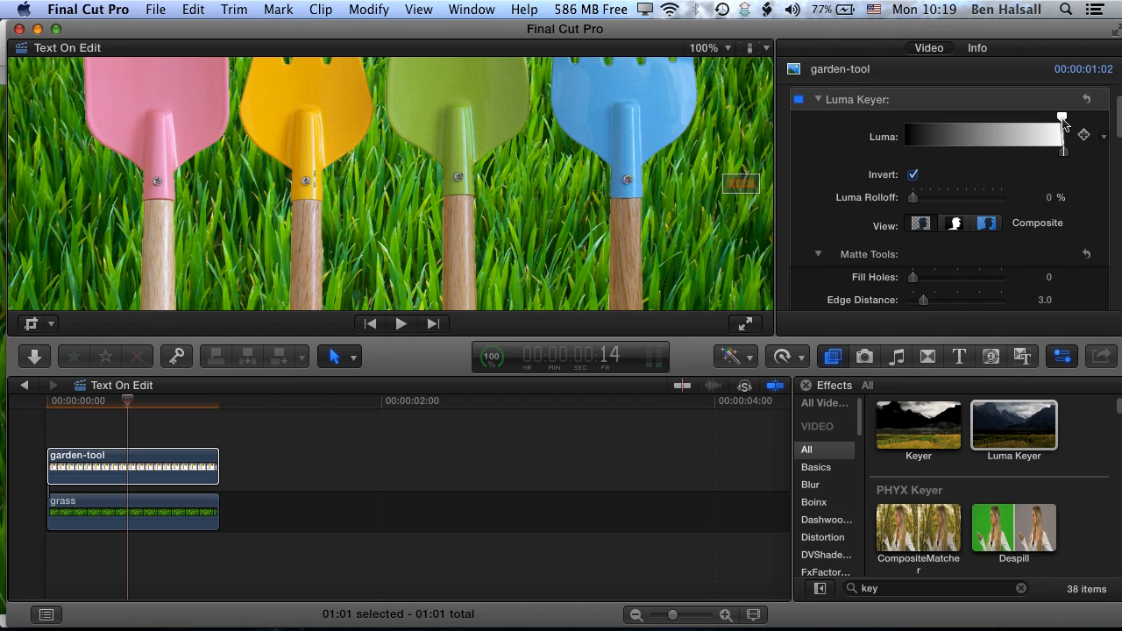
left_click_drag(1060, 123, 1059, 123)
Return the key's Erode matte setting to 0 and set the matte Levels midpoint to 1.2.
scroll(1107, 130, "down", 2)
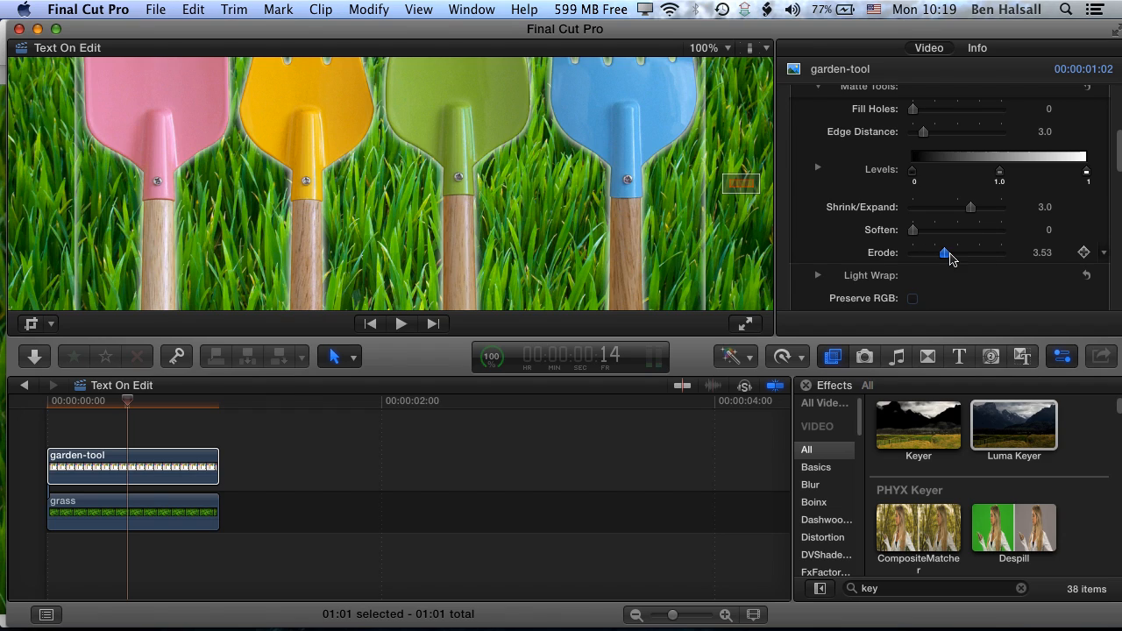
left_click_drag(948, 254, 898, 253)
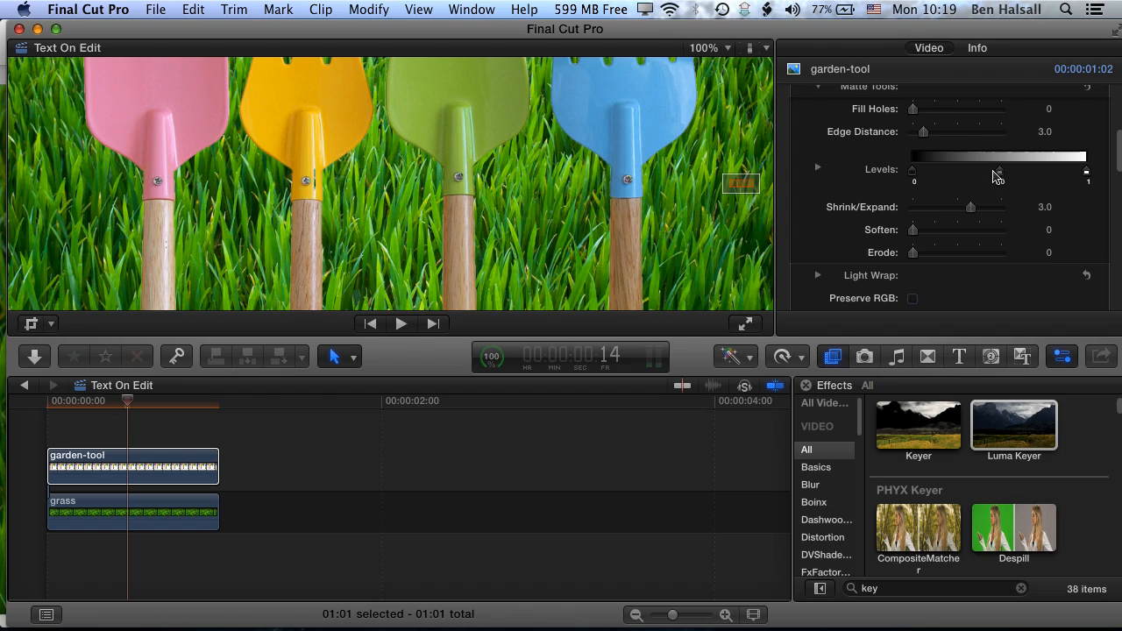
mouse_move(996, 177)
left_mouse_down()
mouse_move(973, 173)
mouse_move(985, 172)
left_mouse_up()
scroll(1119, 144, "up", 3)
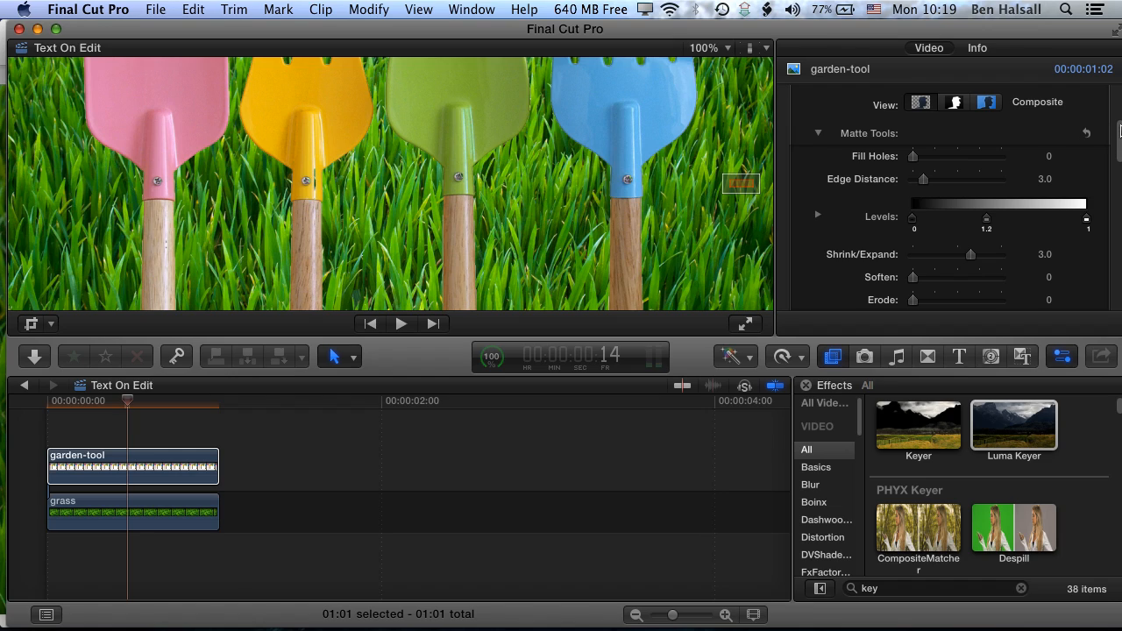
Inspect the garden-tool key in Matte view for gaps in the tool heads and handles, and return to the composite at fit size.
scroll(1120, 119, "up", 3)
scroll(1051, 149, "down", 1)
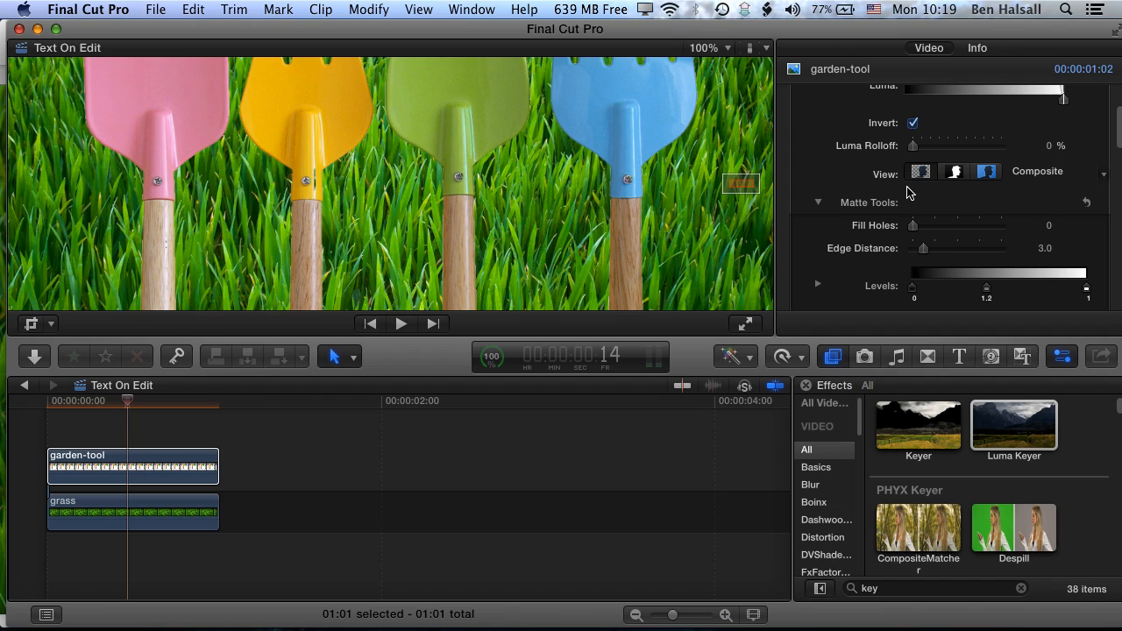
left_click(954, 173)
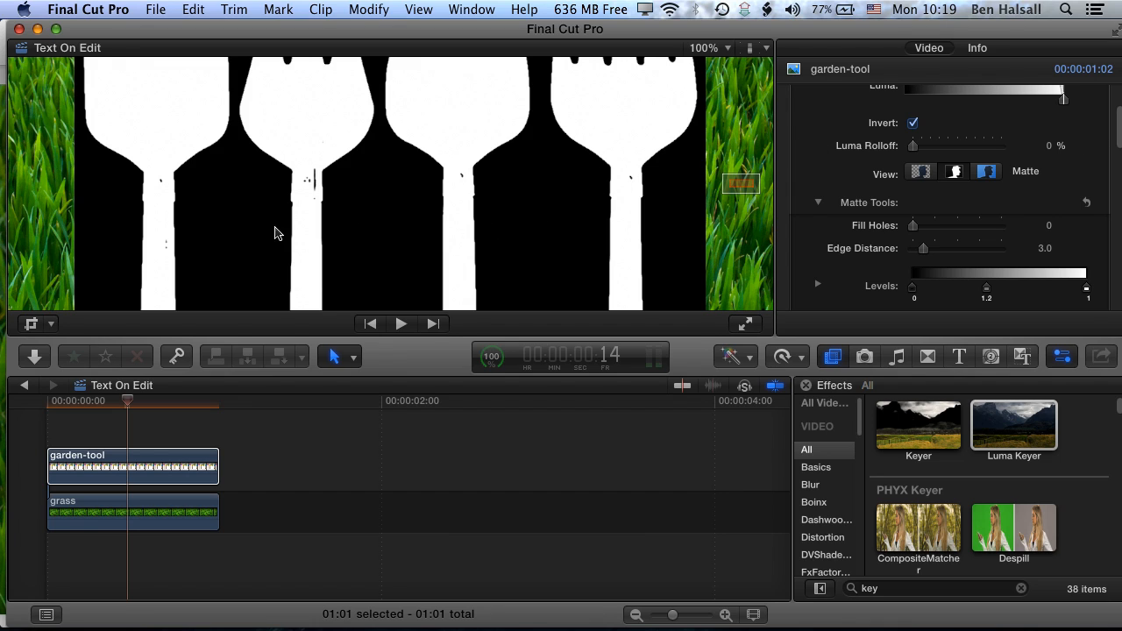
left_click_drag(739, 180, 739, 182)
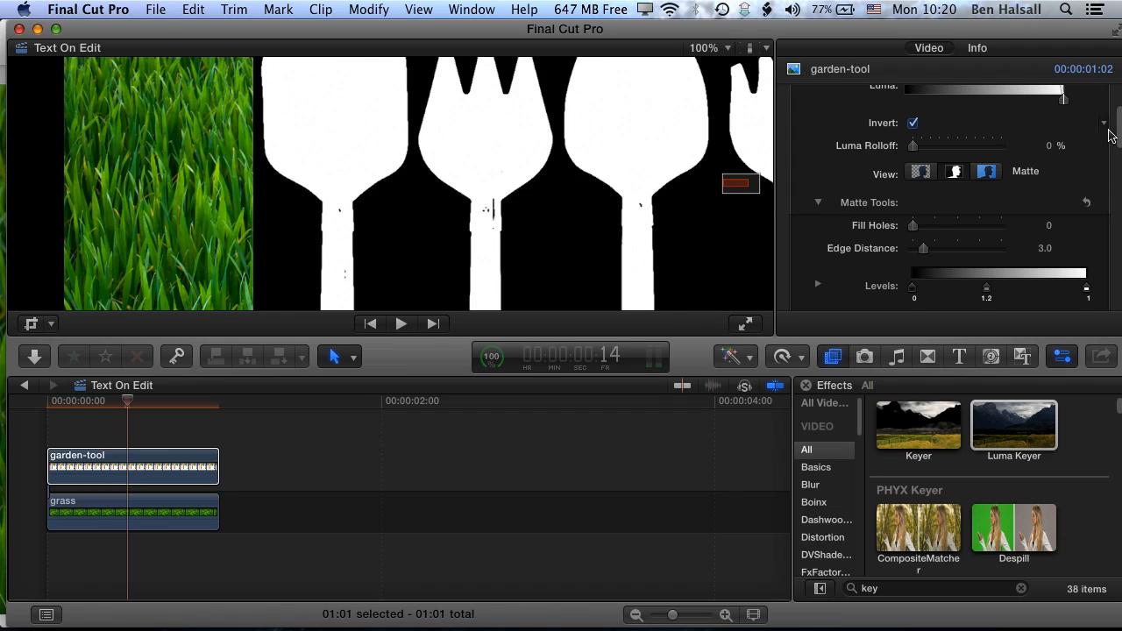
scroll(1119, 121, "up", 3)
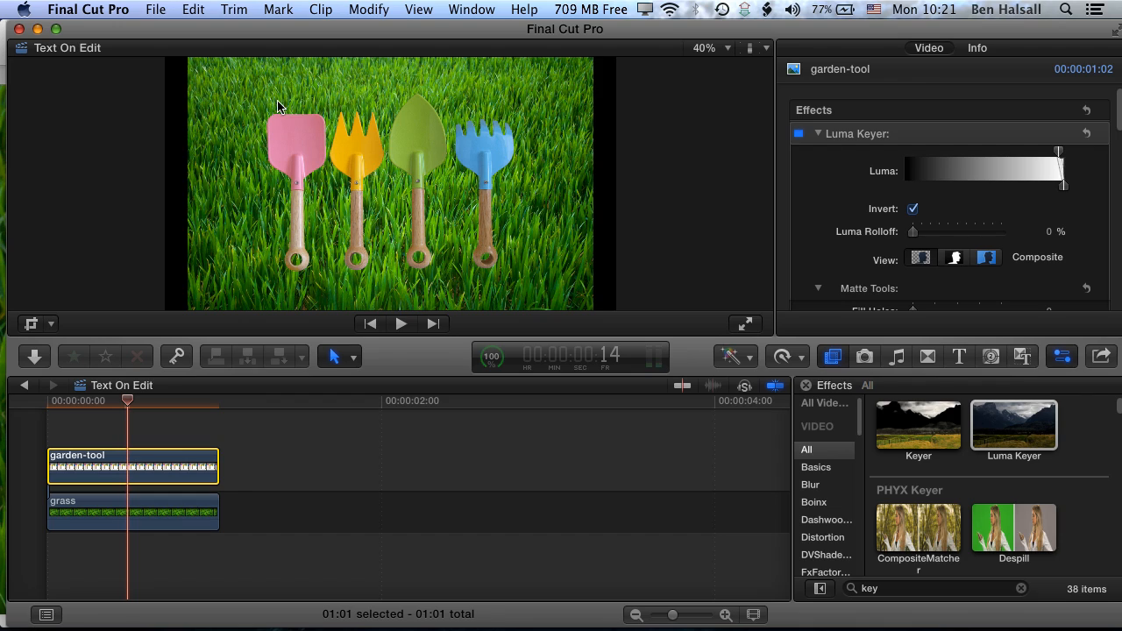
Crop the garden-tool clip 250 px from the left and 520 px from the right to isolate the yellow fork.
left_click(889, 382)
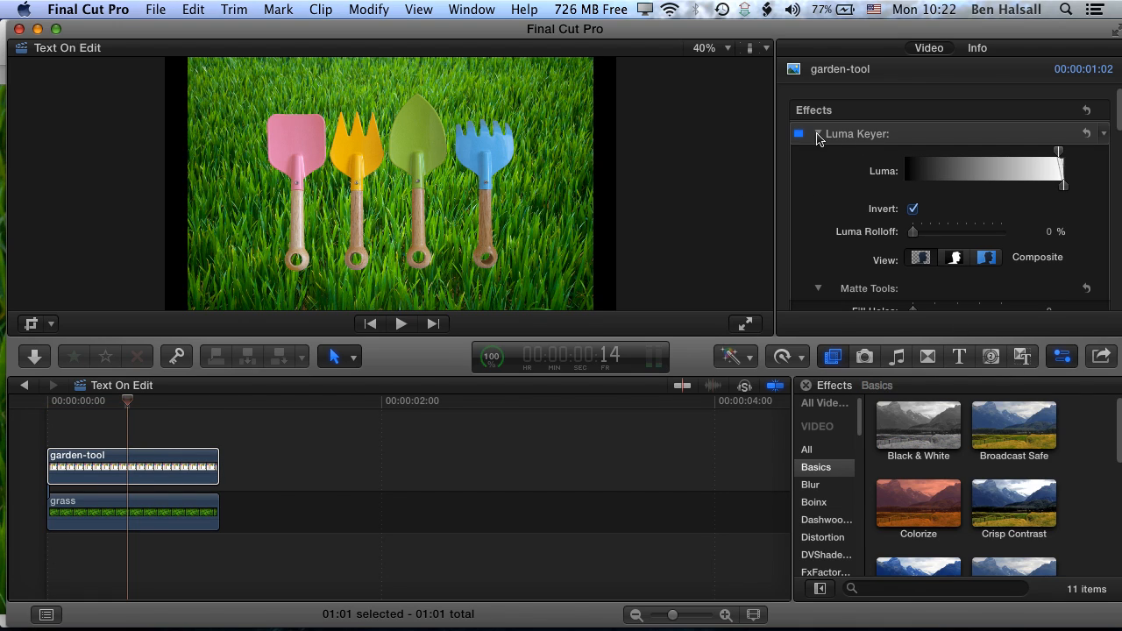
left_click(818, 134)
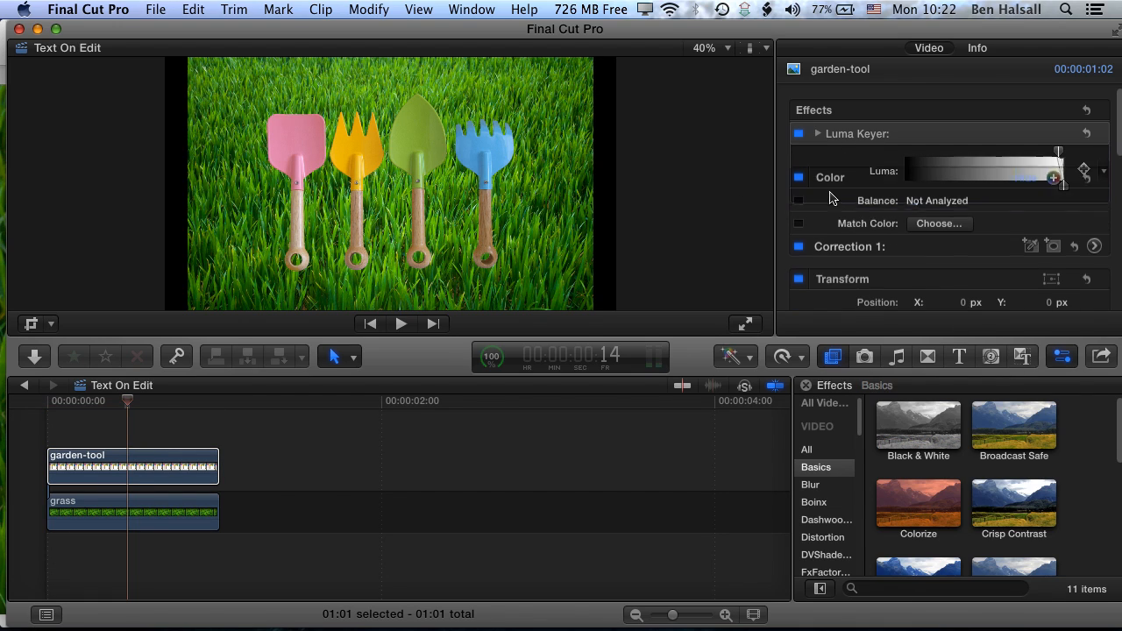
scroll(826, 228, "down", 3)
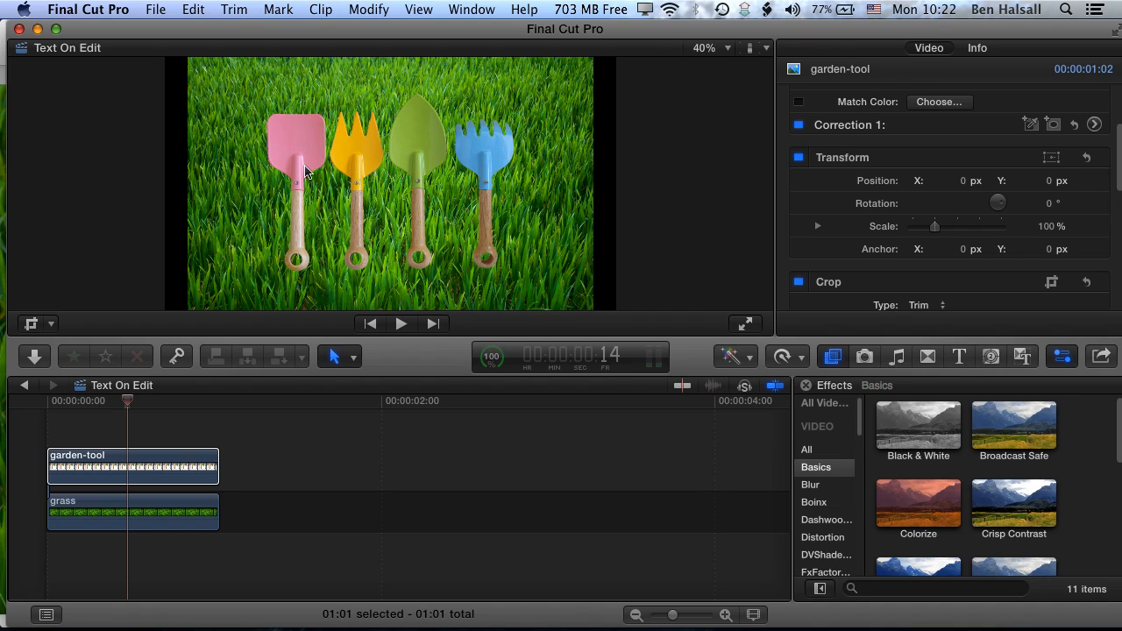
scroll(1118, 185, "down", 4)
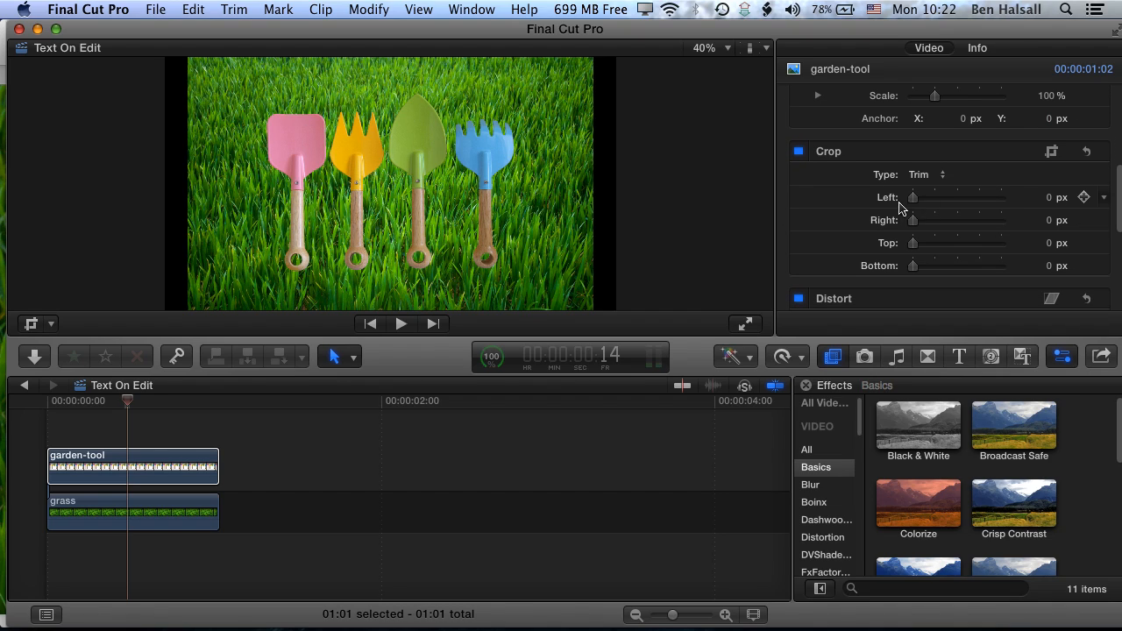
left_click_drag(914, 203, 964, 221)
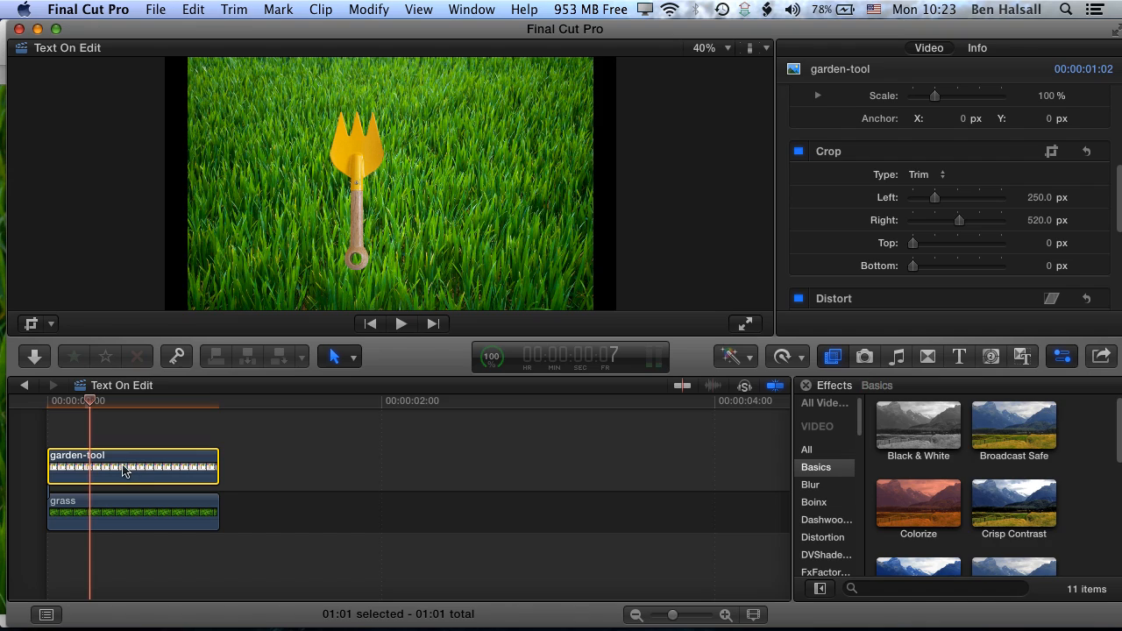
Duplicate the garden-tool clip onto a layer above and move the copy with Transform to about X 341.8 px, Y 26.8 px.
left_click_drag(114, 473, 117, 423)
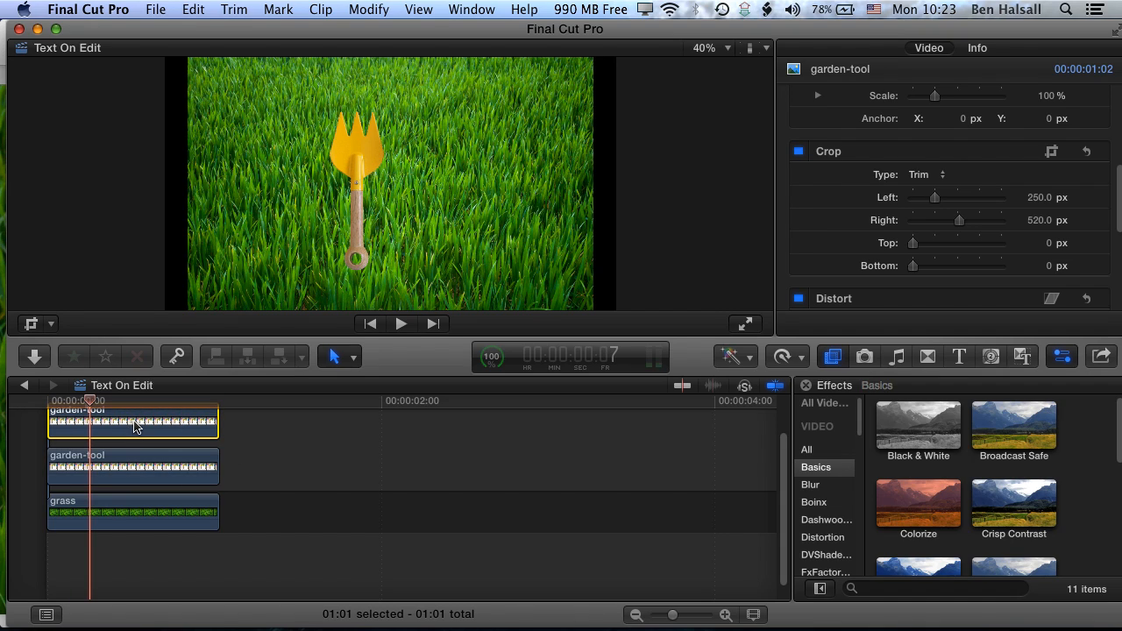
left_click(50, 324)
left_click(382, 182)
left_click_drag(362, 170, 481, 160)
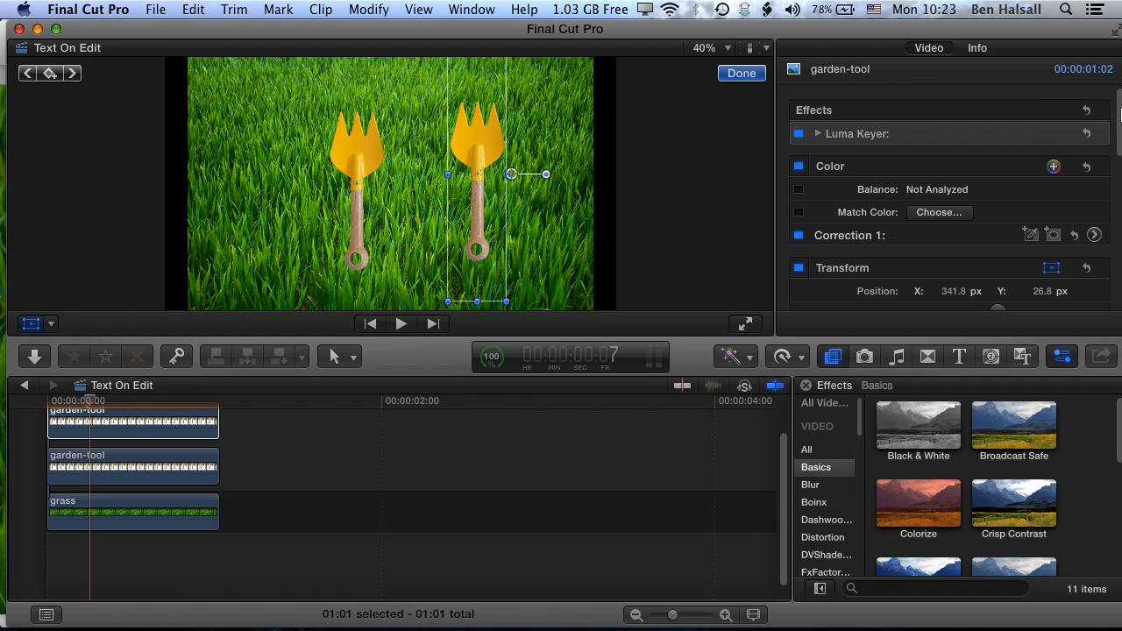
Crop the duplicate to the pink shovel with left 0 px and right 744 px, and move it to about X 533.2 px, Y -11.8 px.
left_click_drag(1115, 114, 1111, 204)
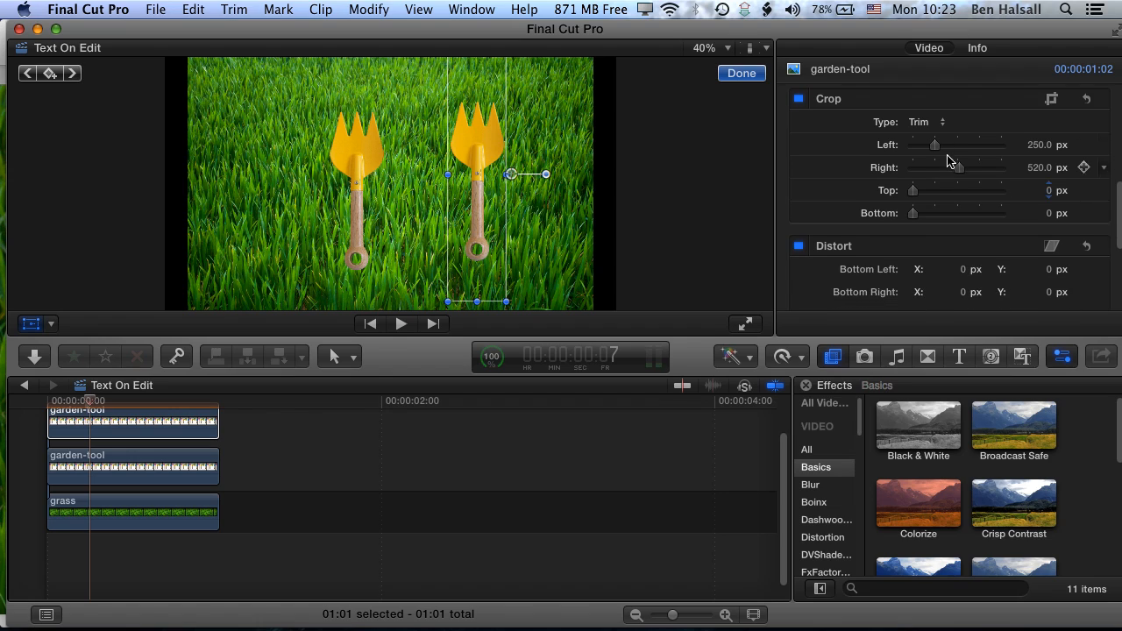
left_click_drag(936, 151, 978, 170)
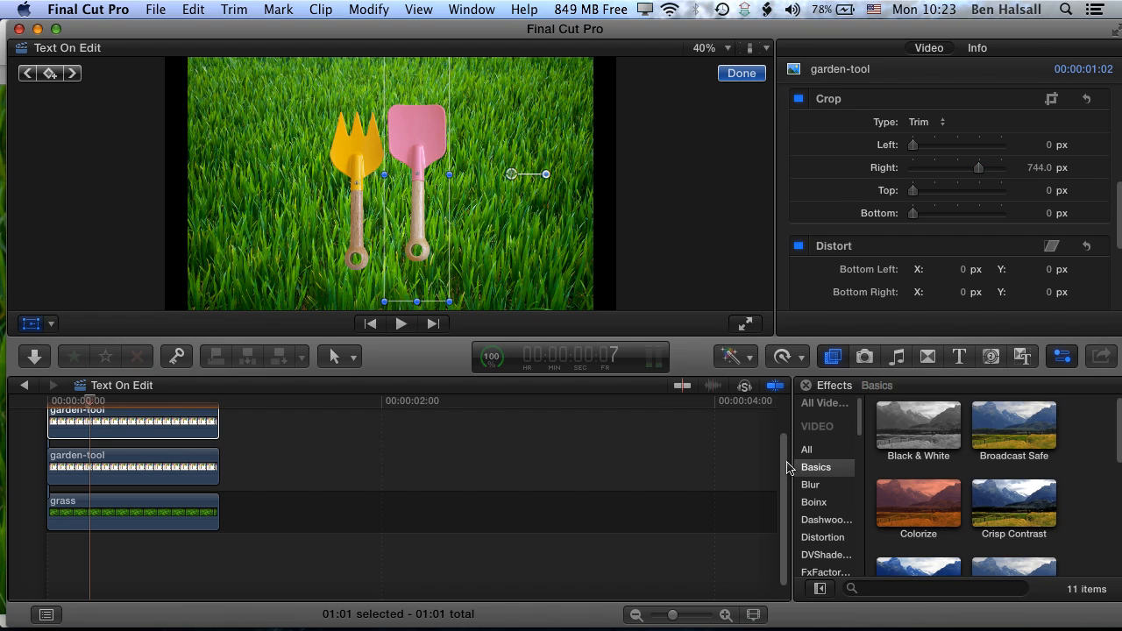
scroll(624, 433, "up", 3)
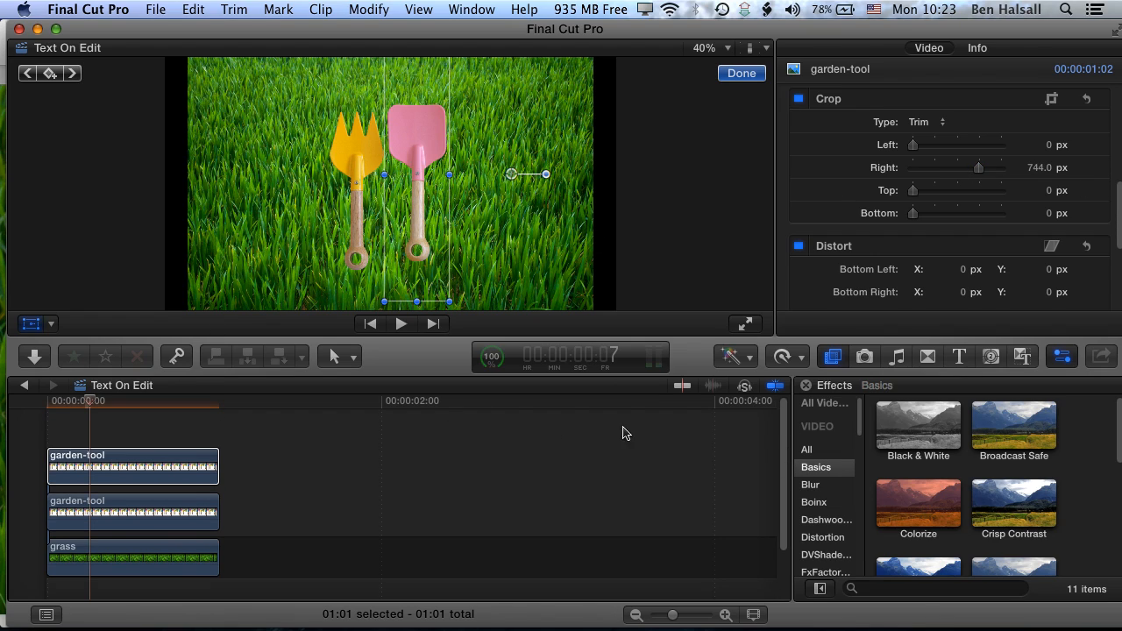
left_click(93, 402)
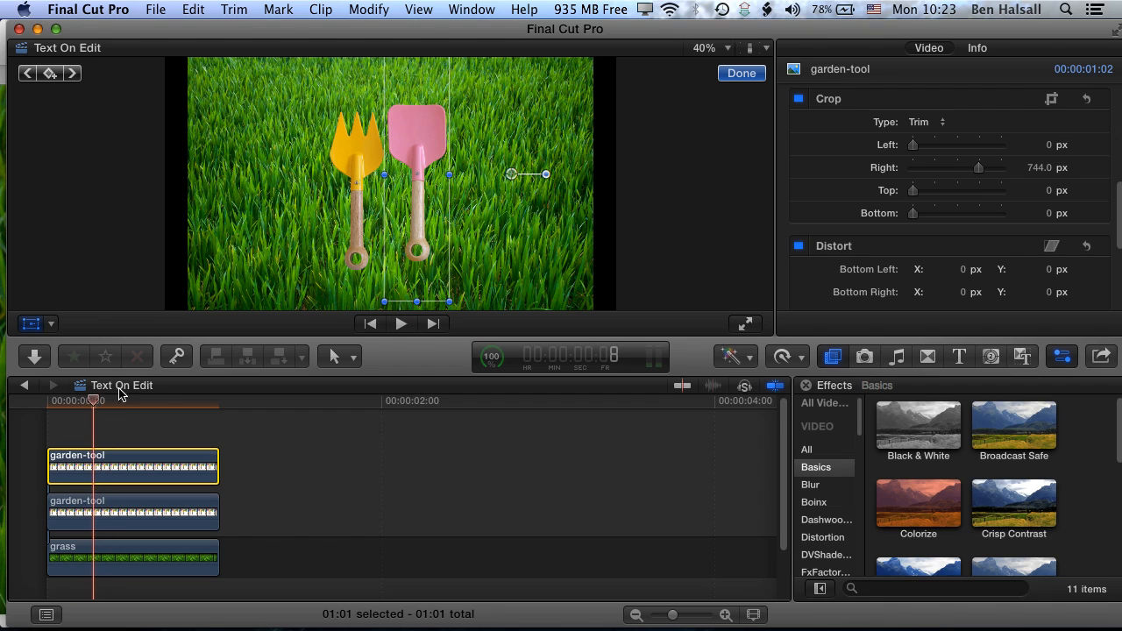
left_click_drag(425, 154, 492, 158)
Scale the grass clip up until it covers the full width of the frame.
left_click(163, 548)
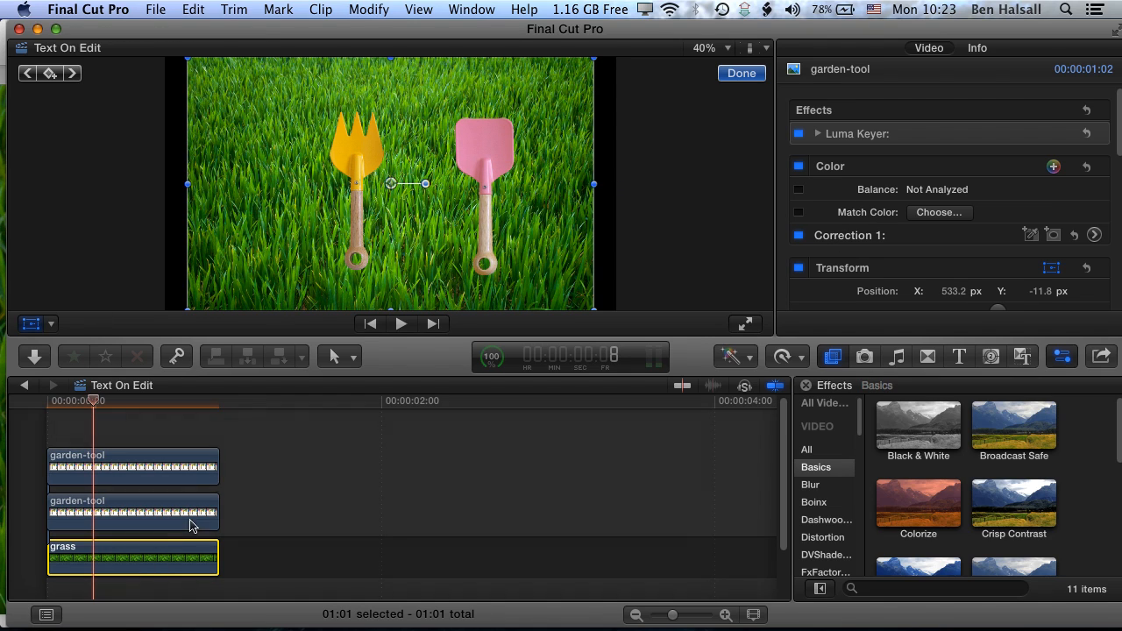
left_click_drag(188, 307, 138, 327)
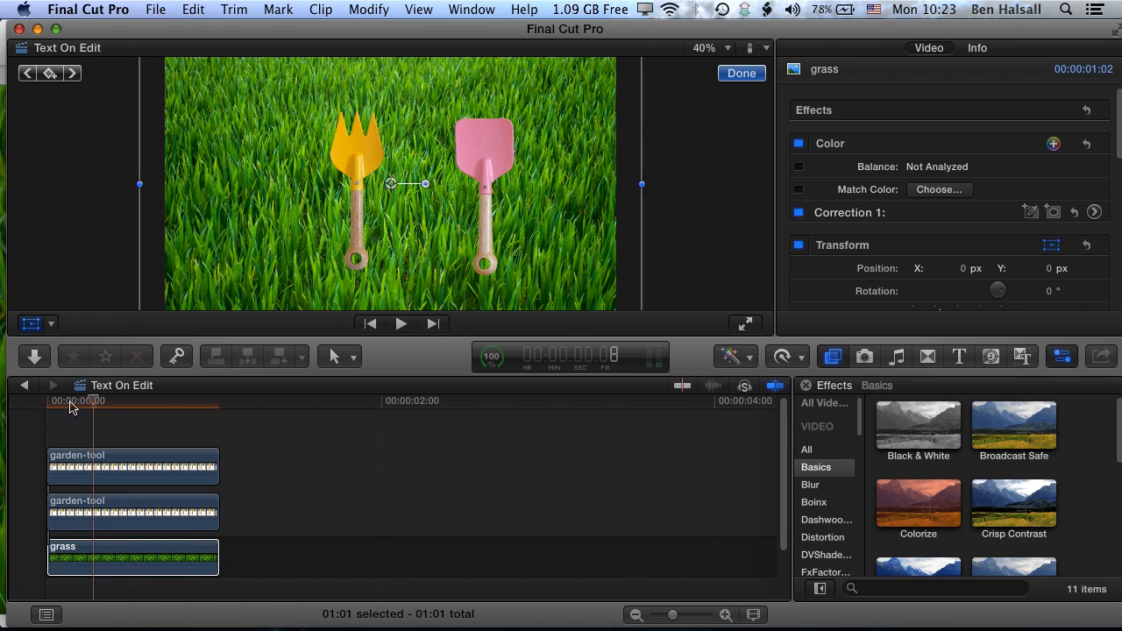
Add a Transform position keyframe for the yellow fork clip at the first frame, placing it off-frame at about X -717.8 px, Y 6.2 px.
left_click_drag(94, 401, 46, 402)
left_click_drag(338, 176, 335, 177)
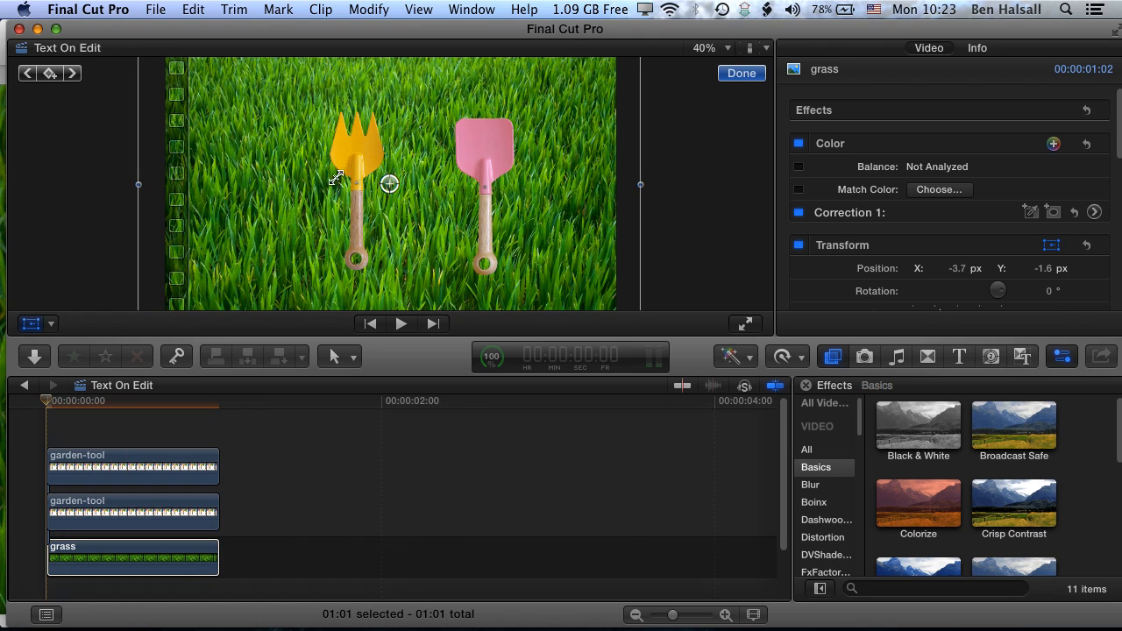
left_click(102, 510)
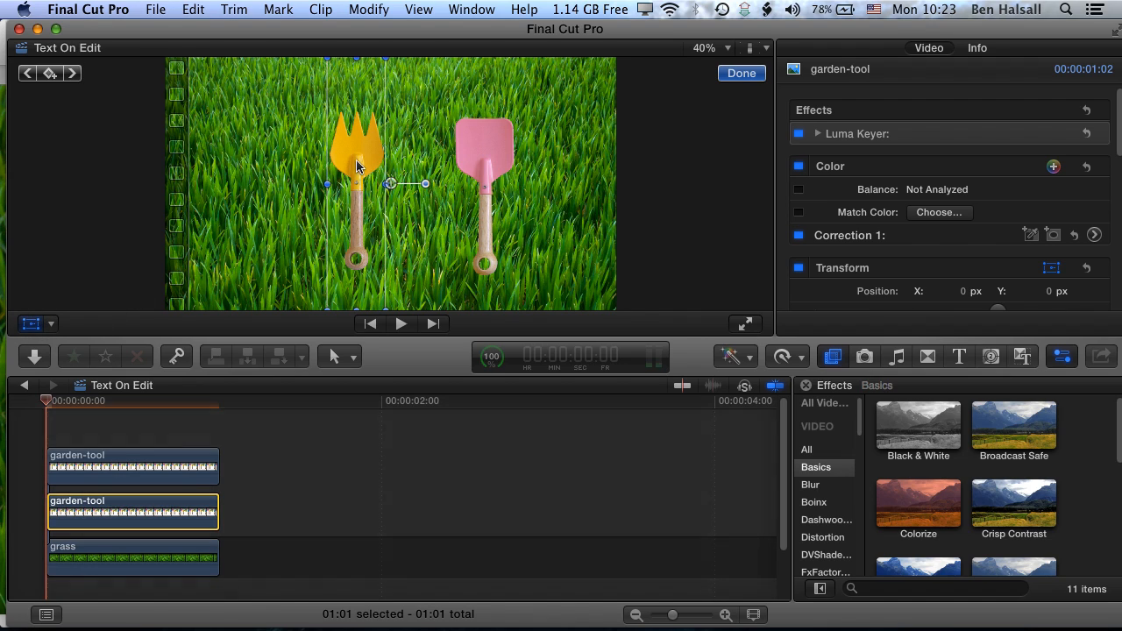
left_click_drag(357, 167, 312, 172)
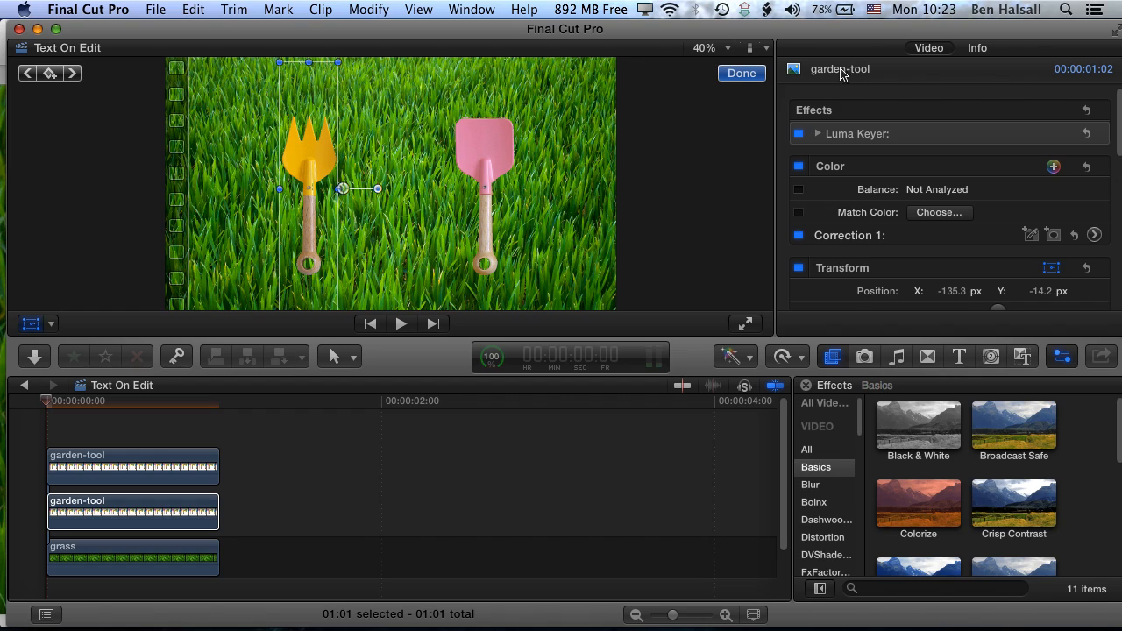
scroll(1106, 140, "down", 5)
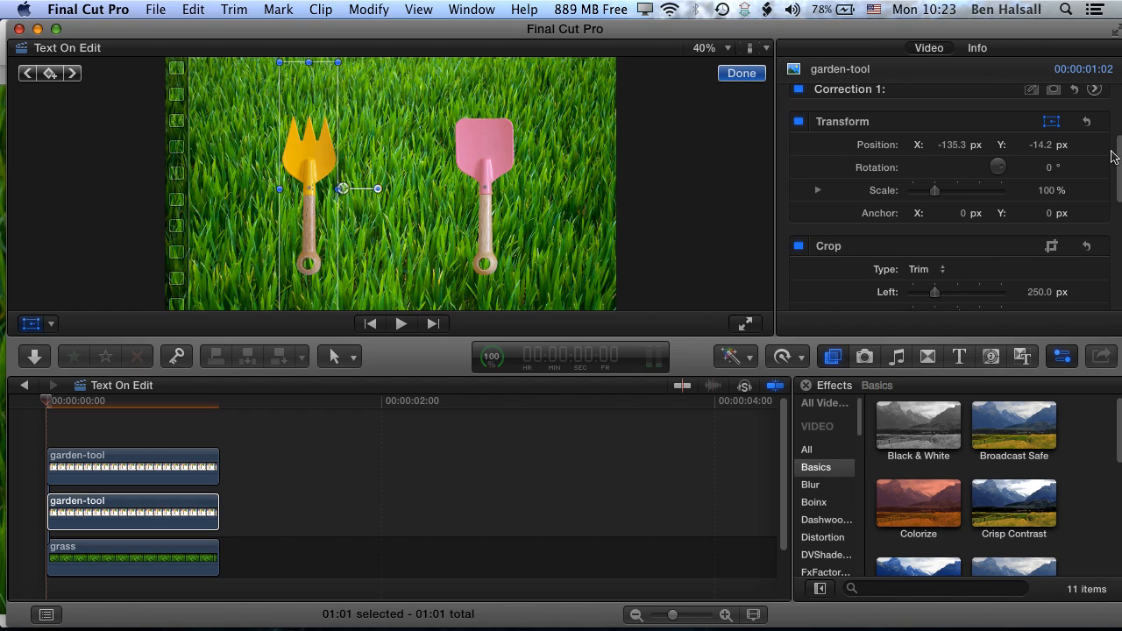
scroll(1111, 156, "down", 2)
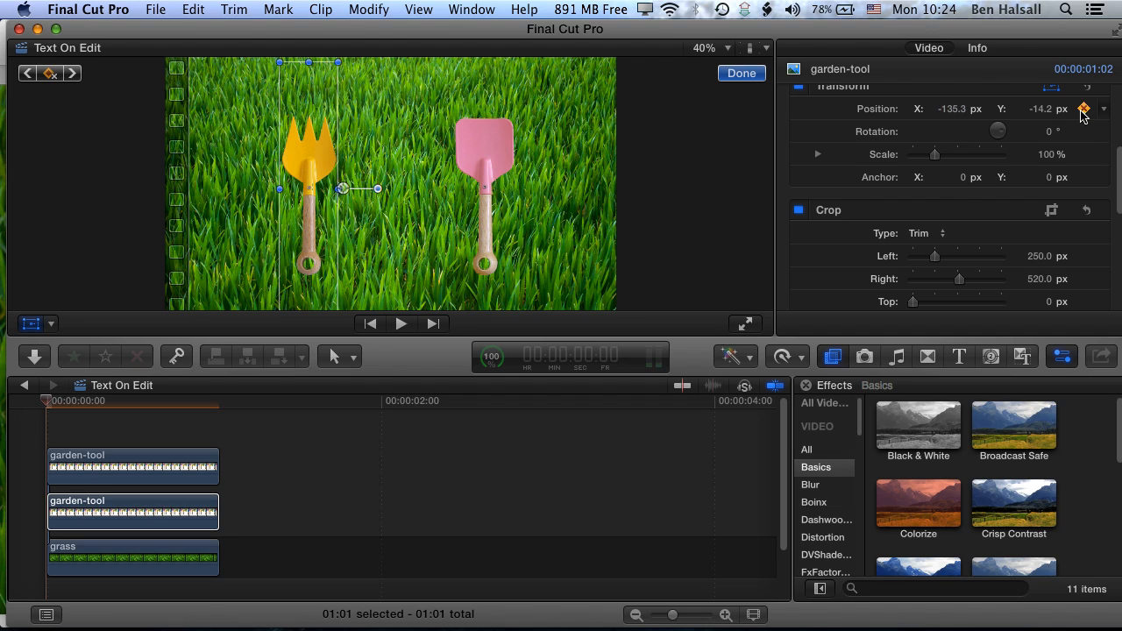
left_click(1084, 108)
left_click_drag(324, 165, 114, 156)
Create the fork's ending position keyframe at frame 23, at about X 85.5 px, Y 13.4 px.
left_click_drag(54, 404, 178, 401)
left_click_drag(121, 166, 405, 164)
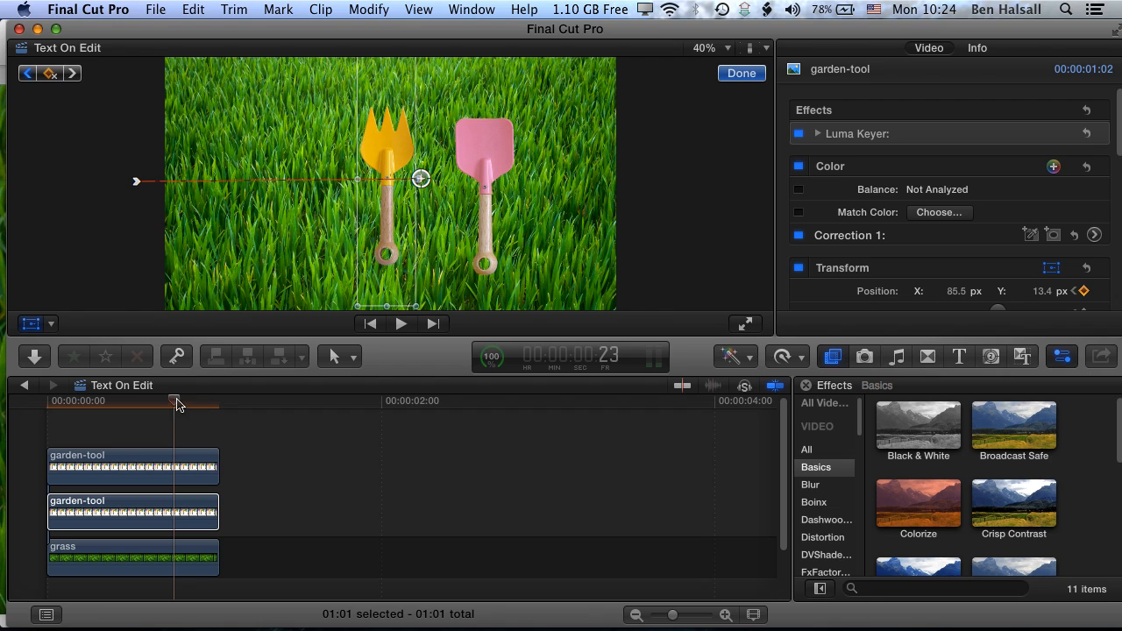
left_click_drag(176, 404, 27, 407)
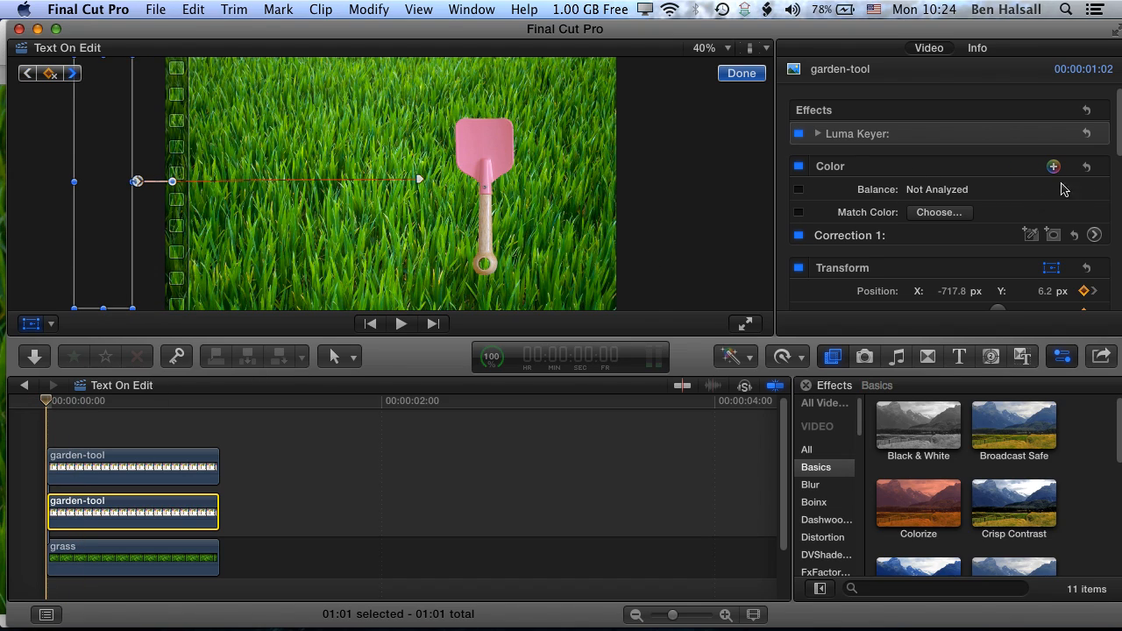
Try to animate the fork's rotation with keyframes so it turns while sliding into the frame.
left_click_drag(1119, 144, 1119, 188)
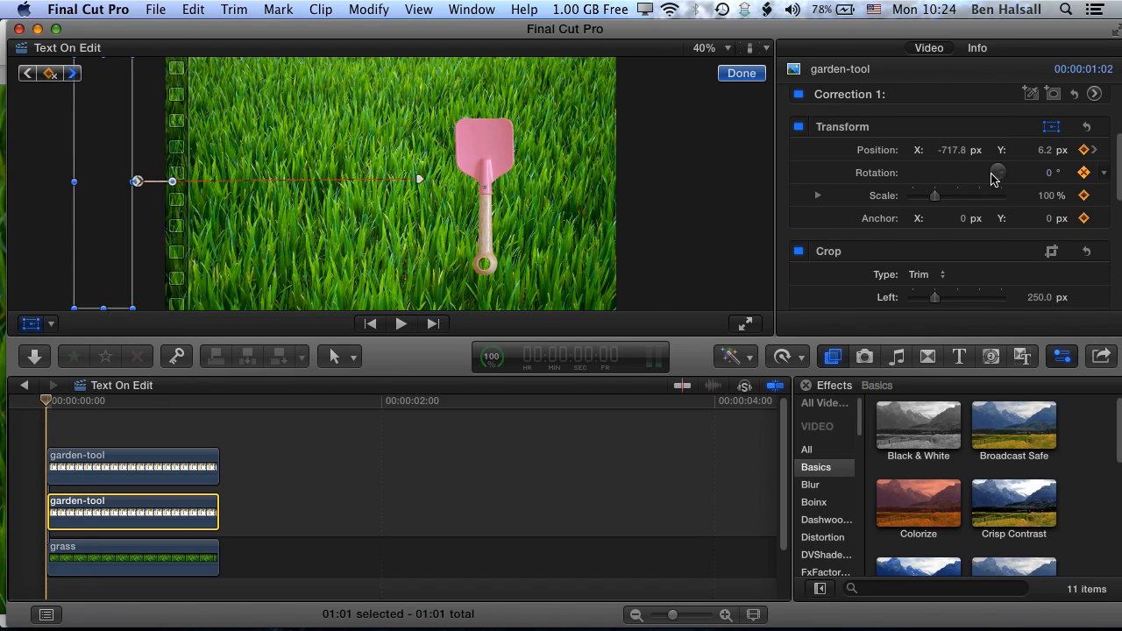
left_click(1084, 173)
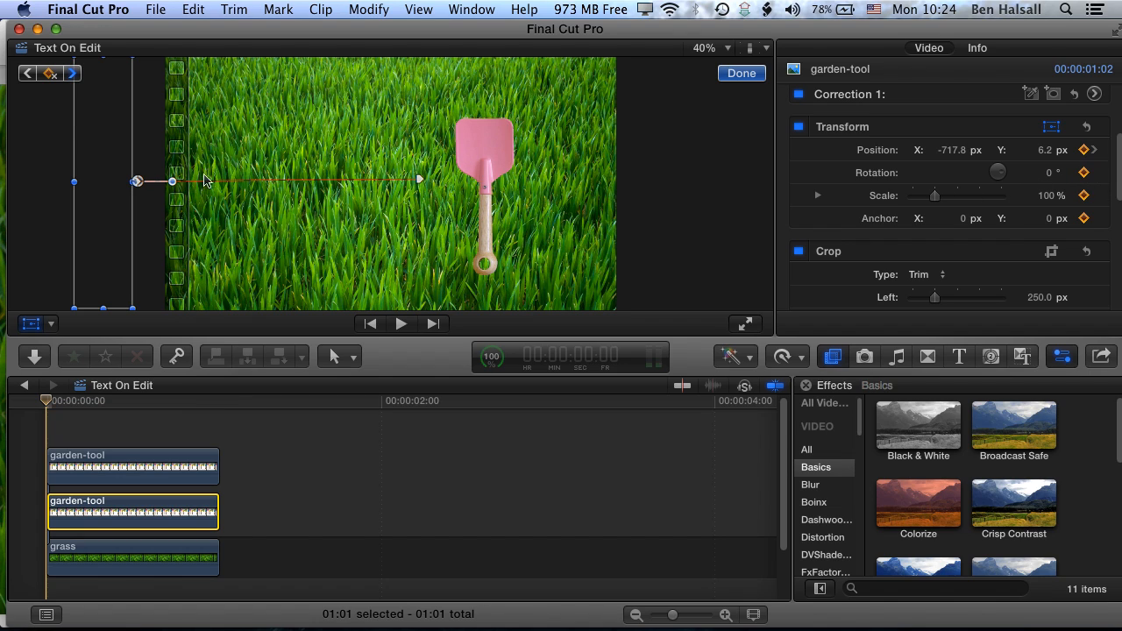
mouse_move(171, 182)
left_mouse_down()
mouse_move(166, 162)
mouse_move(171, 175)
left_mouse_up()
left_click(173, 401)
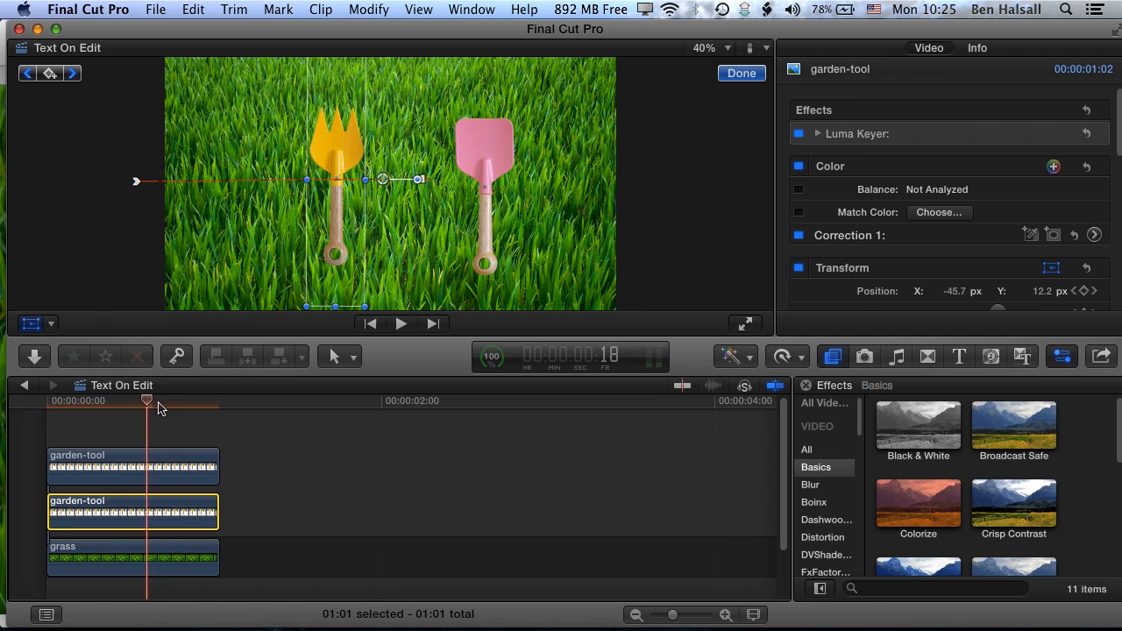
left_click_drag(159, 407, 187, 407)
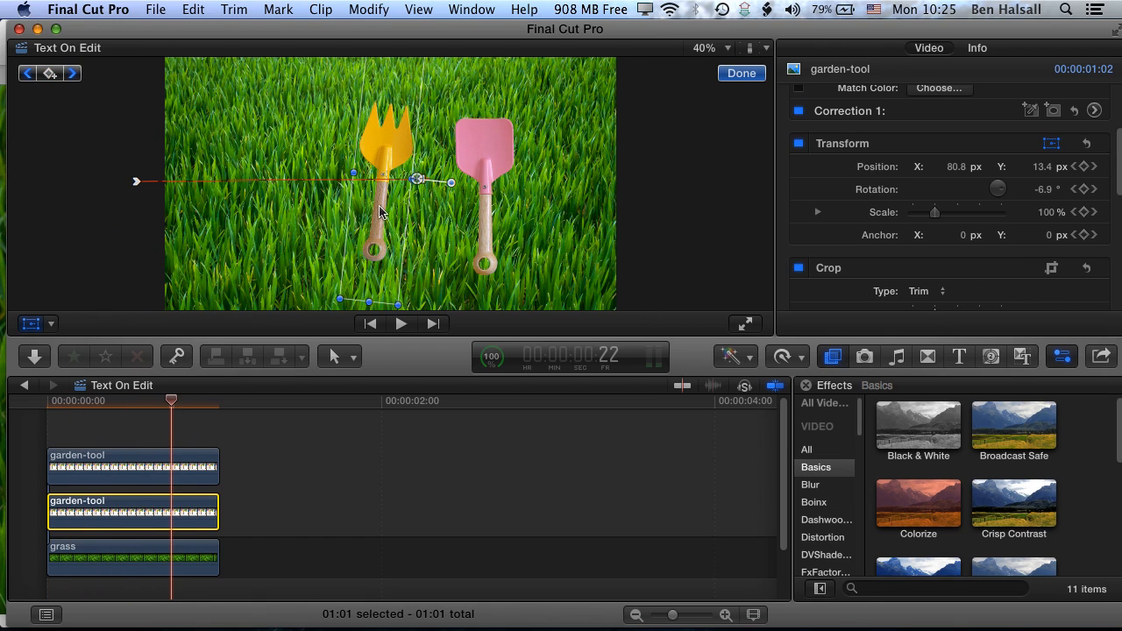
left_click(379, 207)
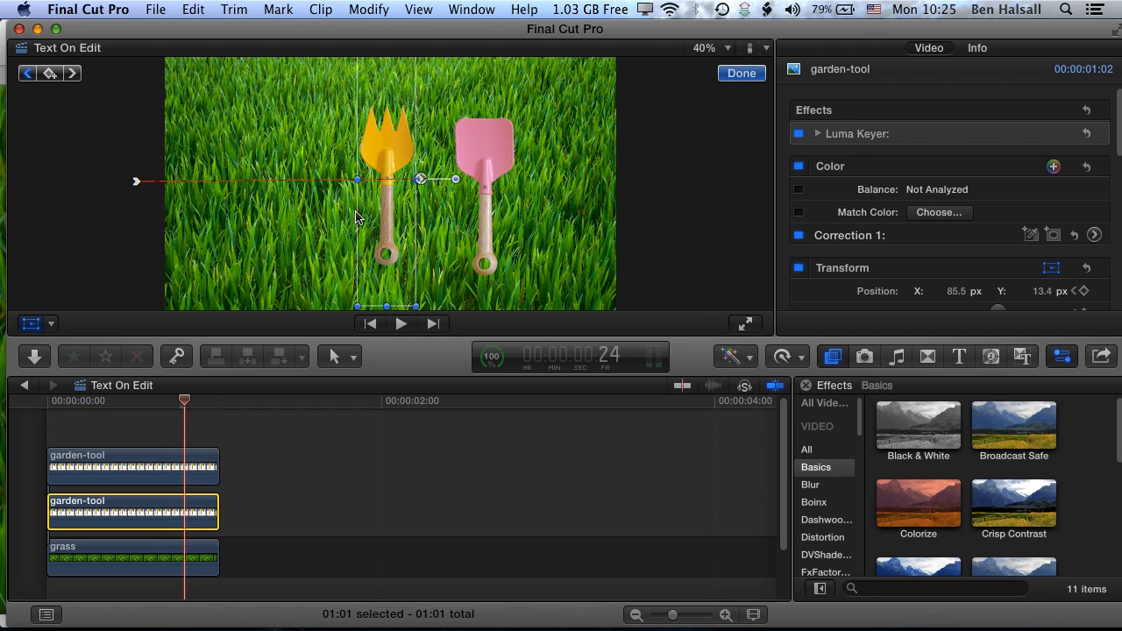
Animate the fork's scale from roughly half size at the first frame up to about 104% at frame 20.
left_click_drag(186, 399, 9, 404)
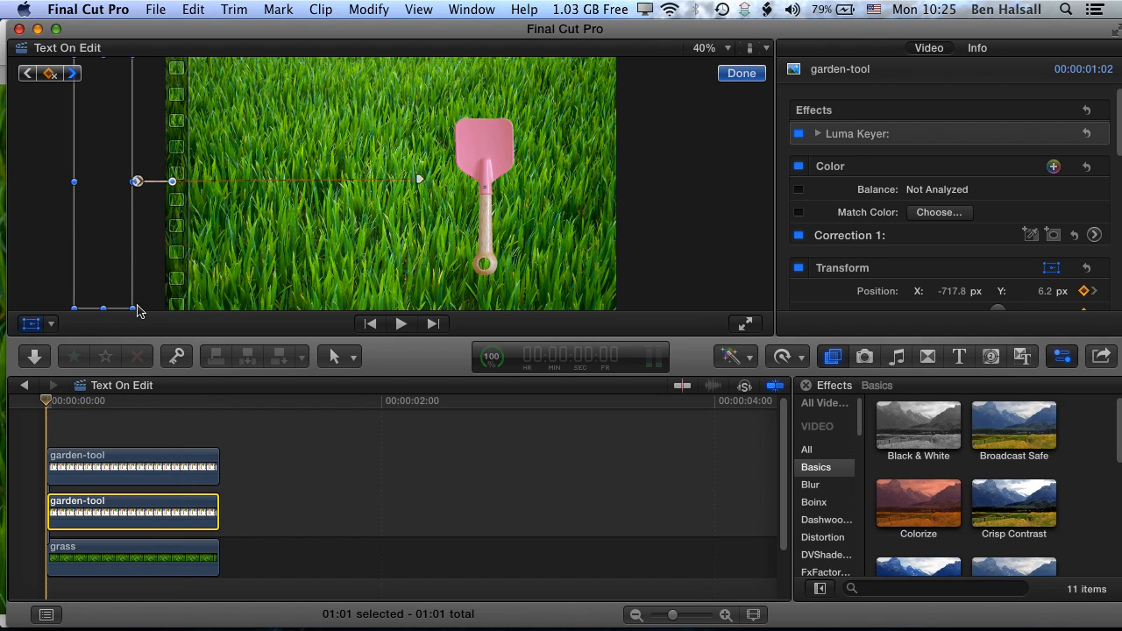
left_click_drag(132, 309, 135, 250)
left_click_drag(53, 401, 161, 401)
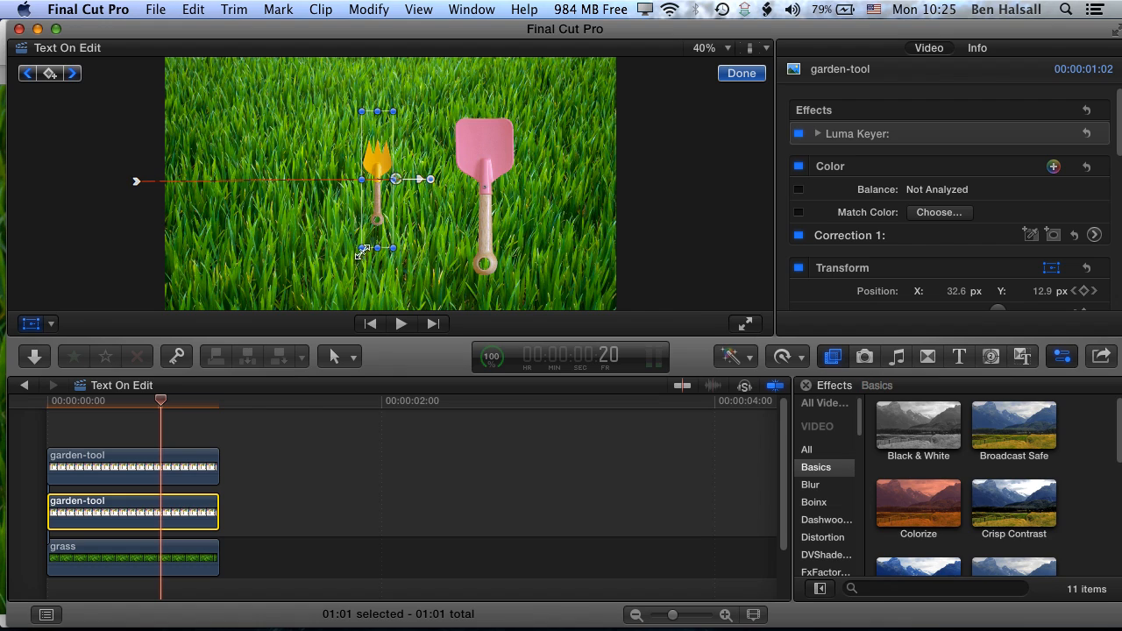
left_click_drag(362, 249, 322, 256)
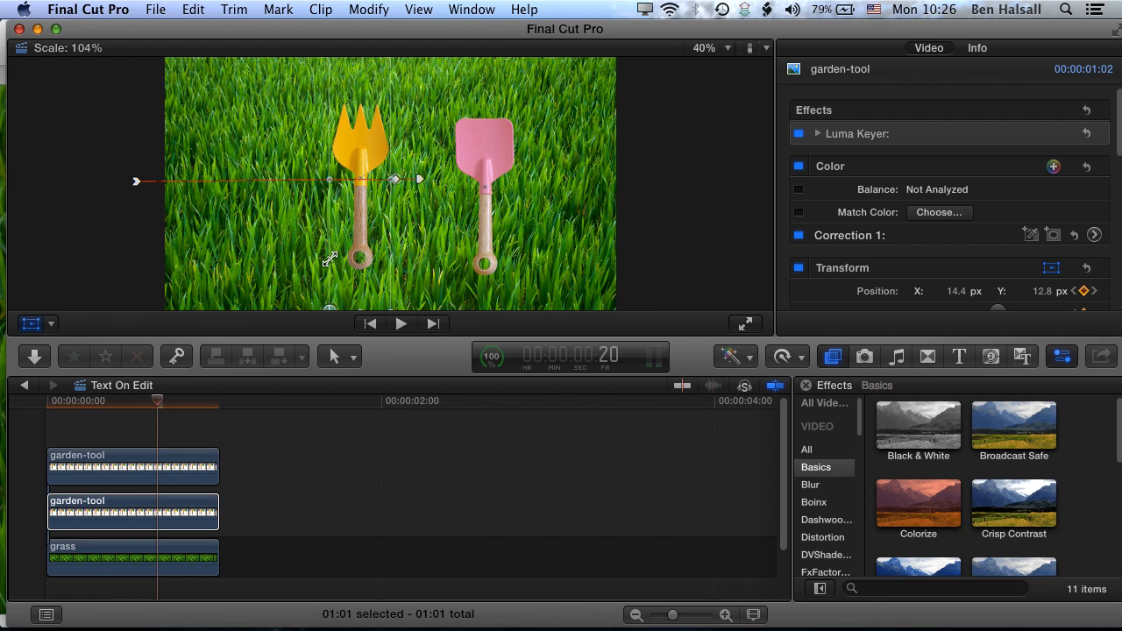
Preview the fork's combined slide-in and scale animation from the first frame to about frame 19.
left_click(95, 401)
left_click_drag(84, 403, 43, 408)
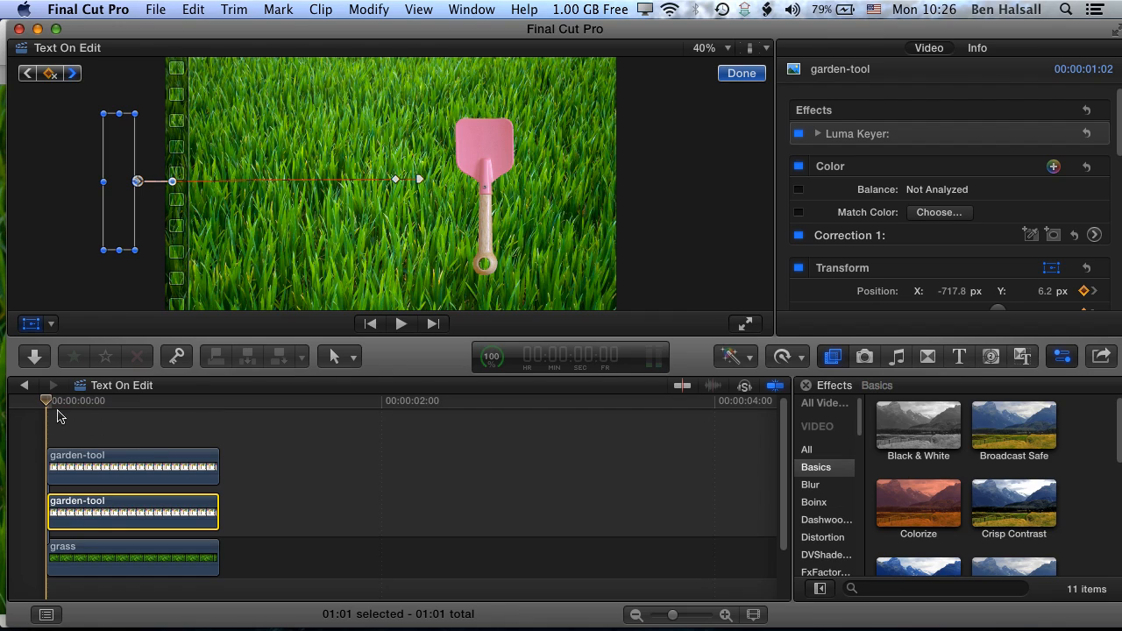
left_click_drag(48, 404, 154, 399)
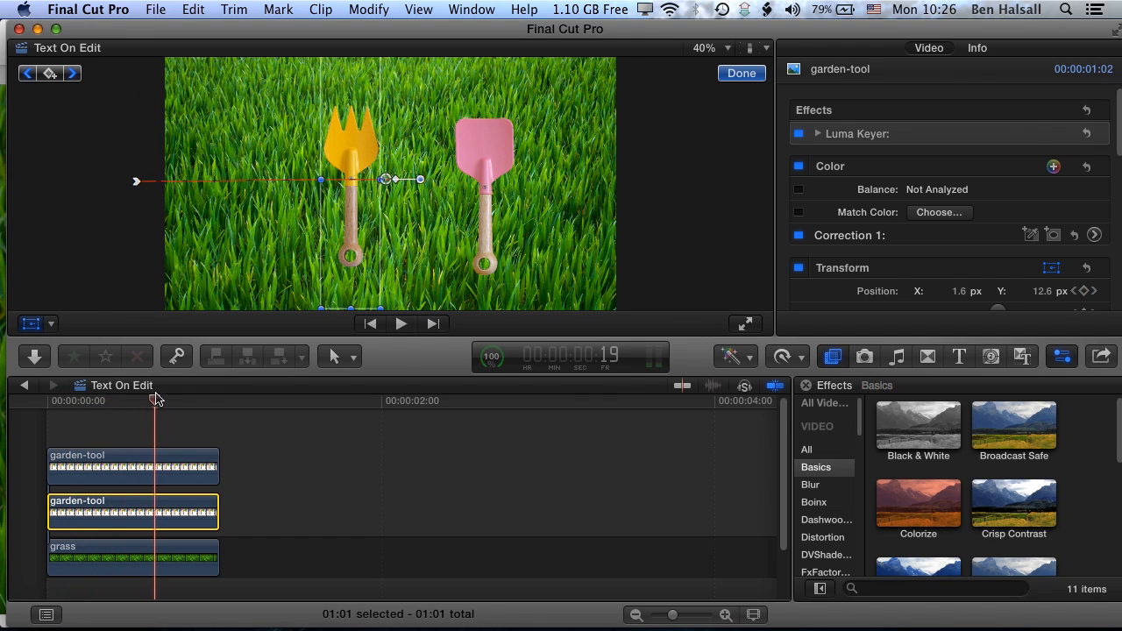